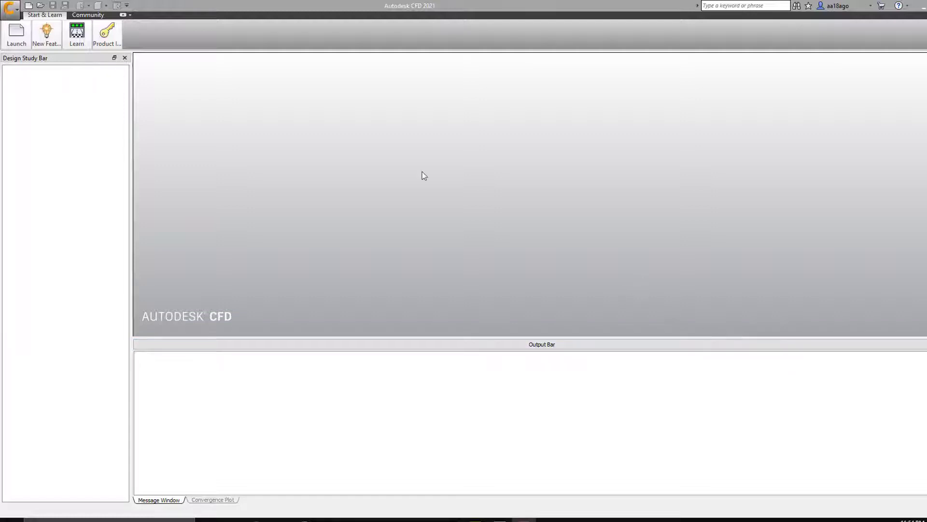
Create a new design study named "pipe study" from the Desktop model pipe 2 v1.step
left_click(17, 47)
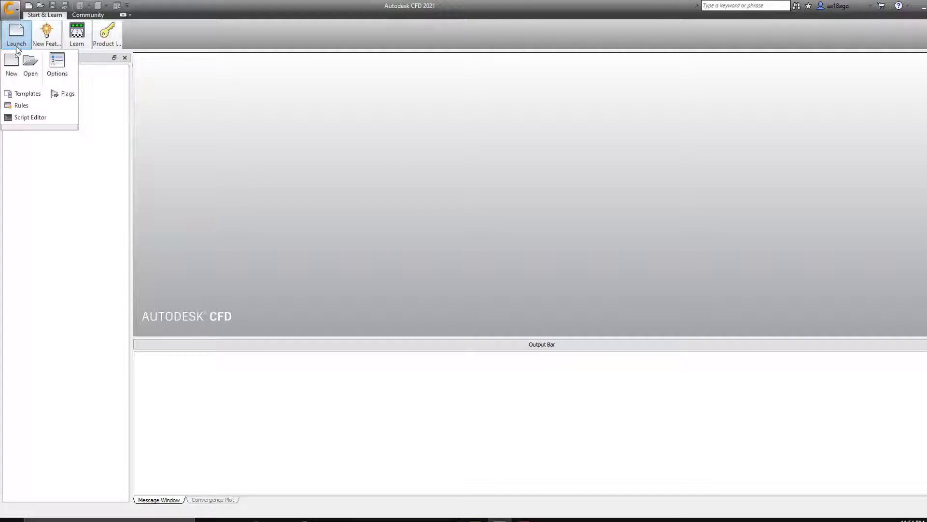
left_click(11, 63)
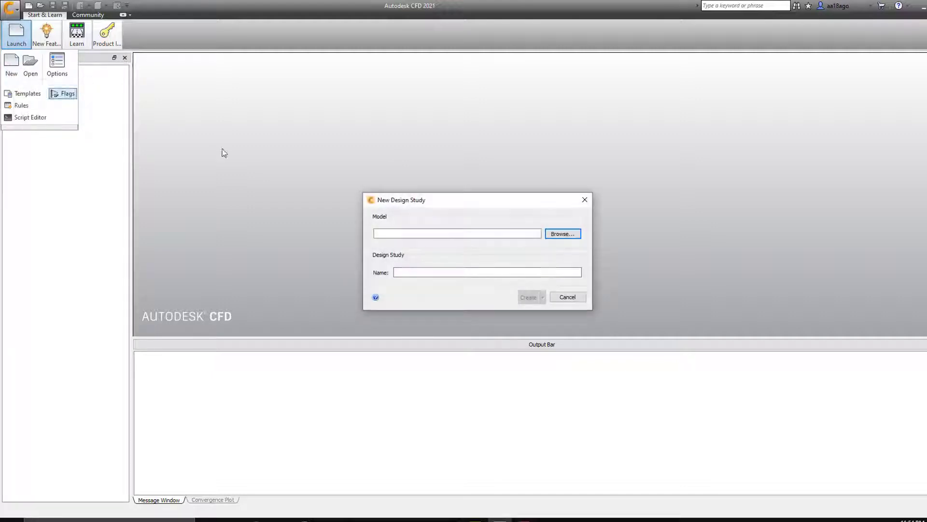
left_click(571, 237)
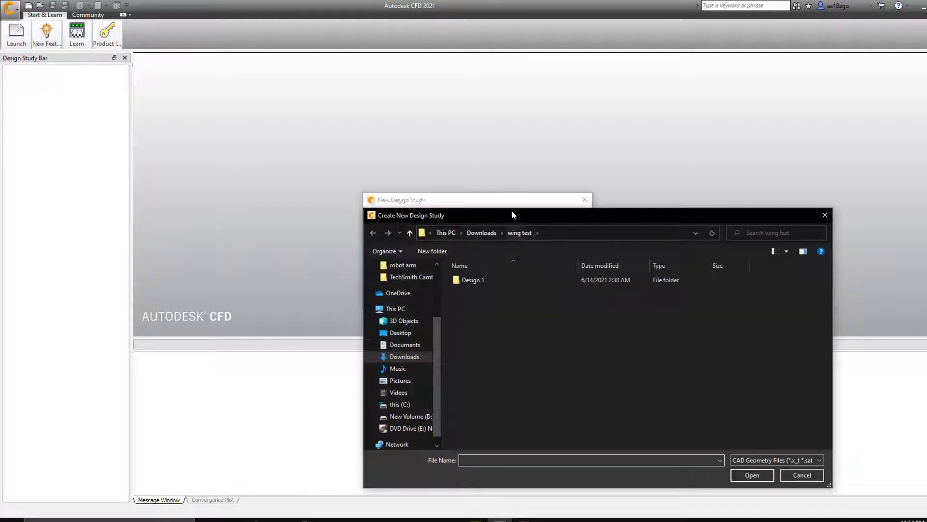
left_click_drag(512, 211, 466, 180)
scroll(383, 271, "up", 1)
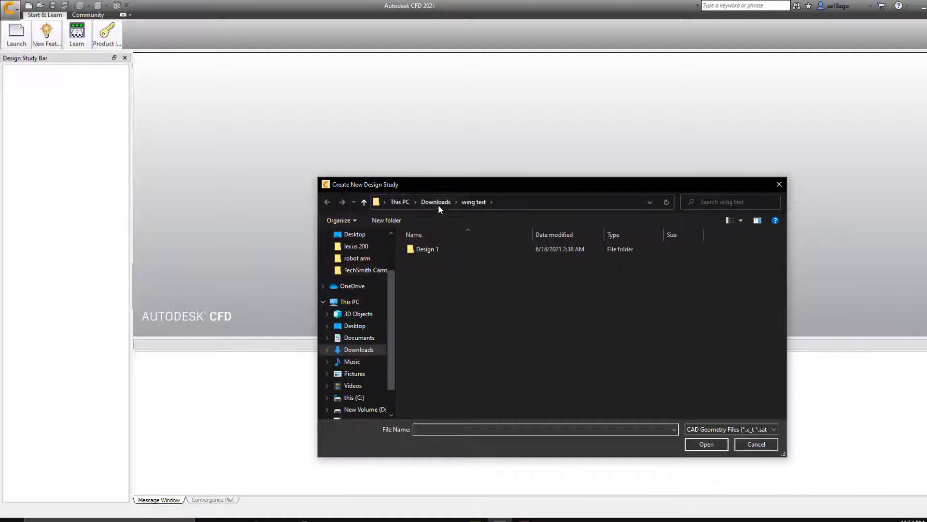
scroll(362, 252, "up", 1)
left_click(360, 246)
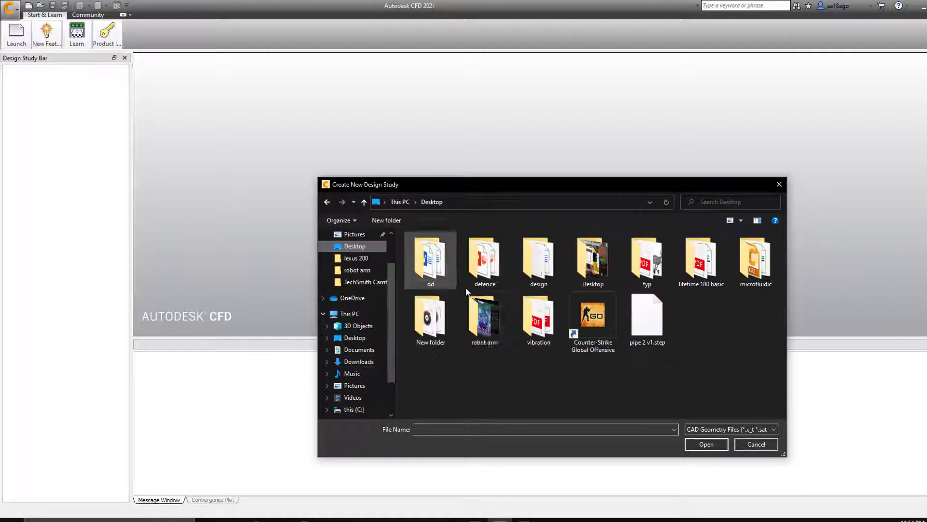
double_click(645, 327)
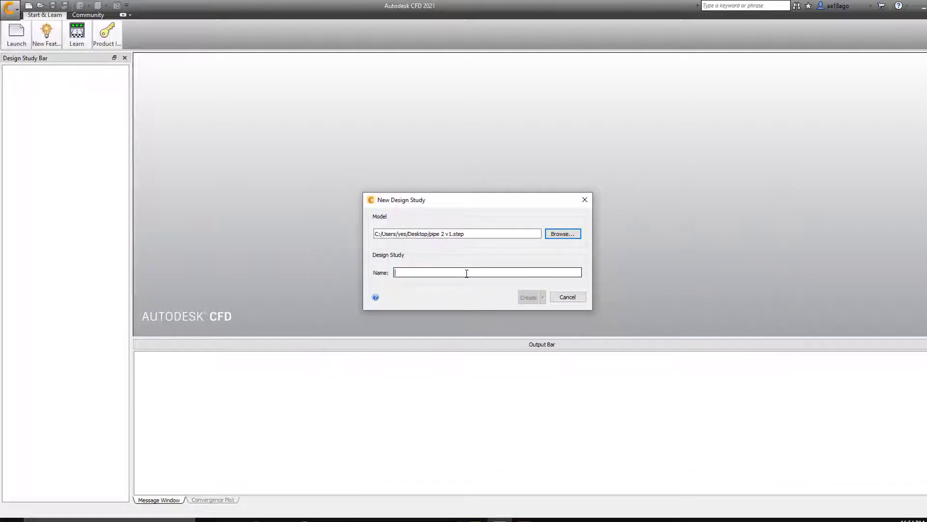
type("pipe study")
key("Return")
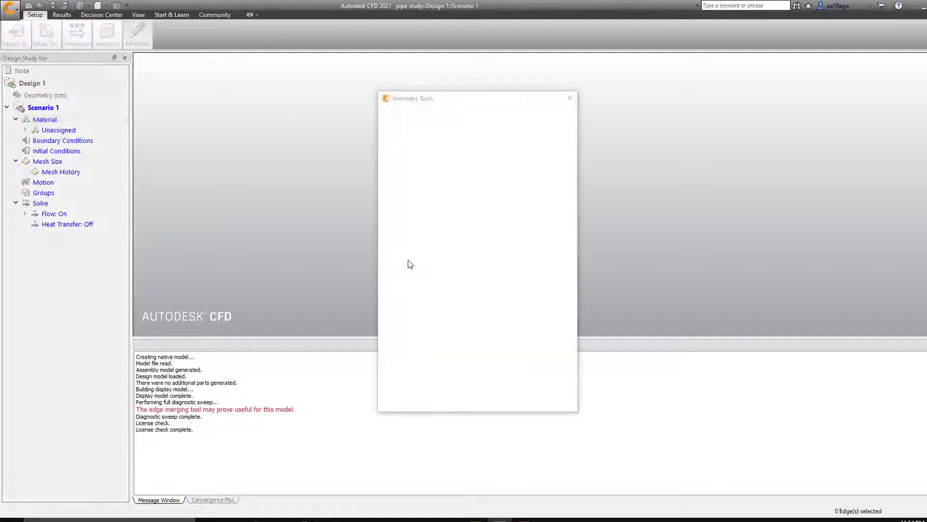
Merge the pipe model's edges whose included angle is less than 5 degrees
left_click_drag(475, 99, 223, 97)
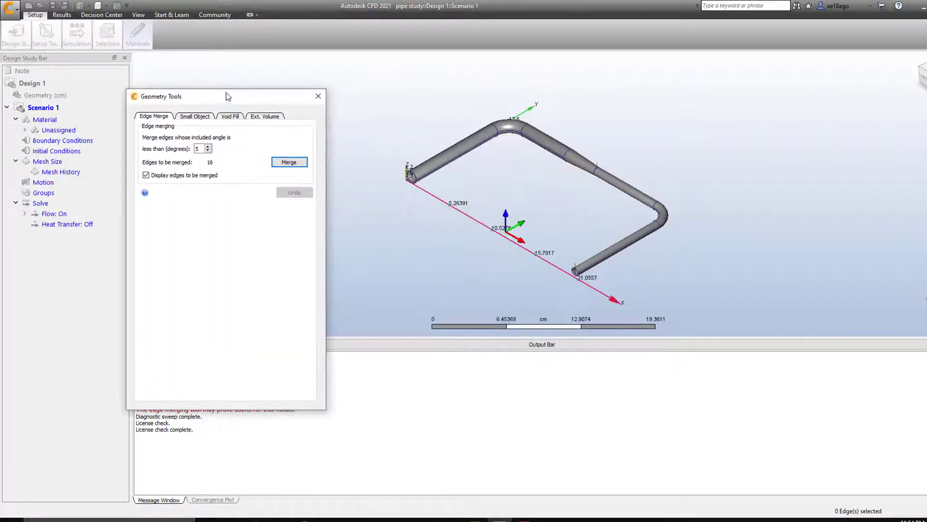
scroll(558, 145, "up", 2)
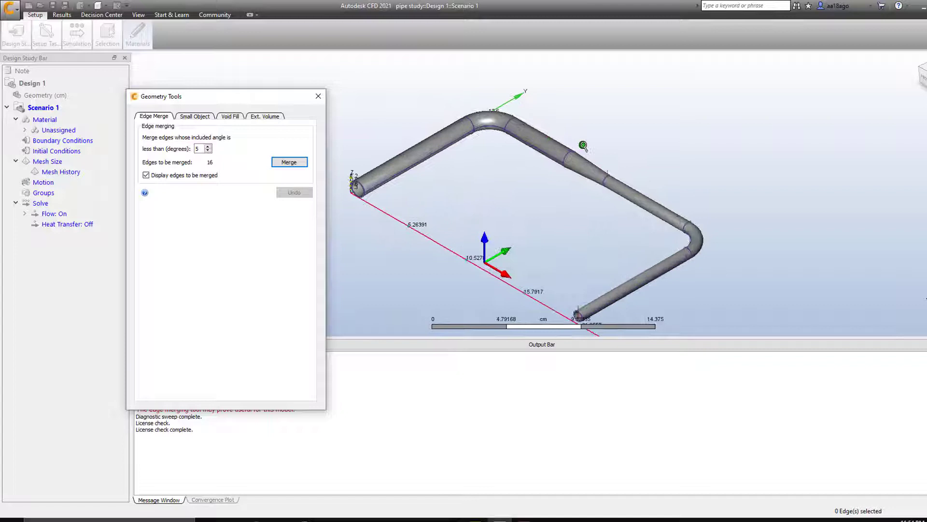
mouse_move(924, 85)
left_mouse_down()
mouse_move(926, 94)
mouse_move(921, 80)
left_mouse_up()
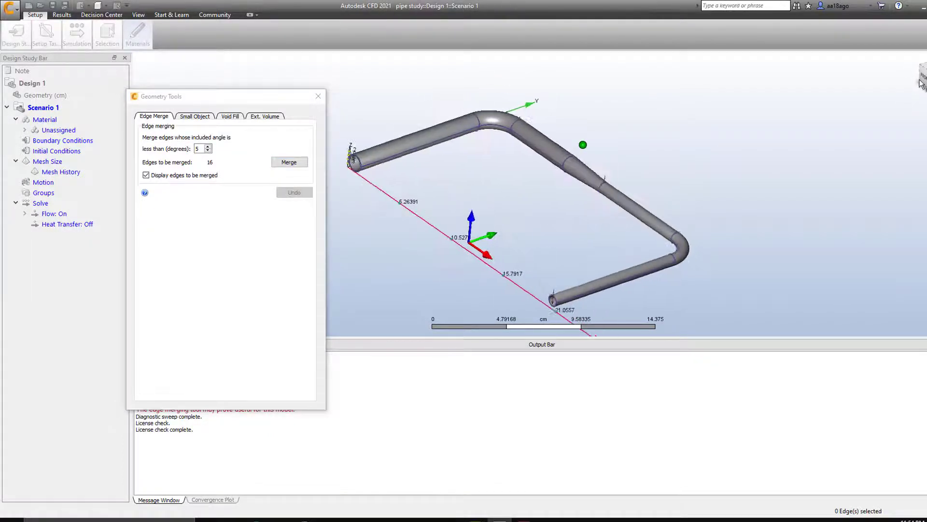
left_click_drag(249, 101, 172, 69)
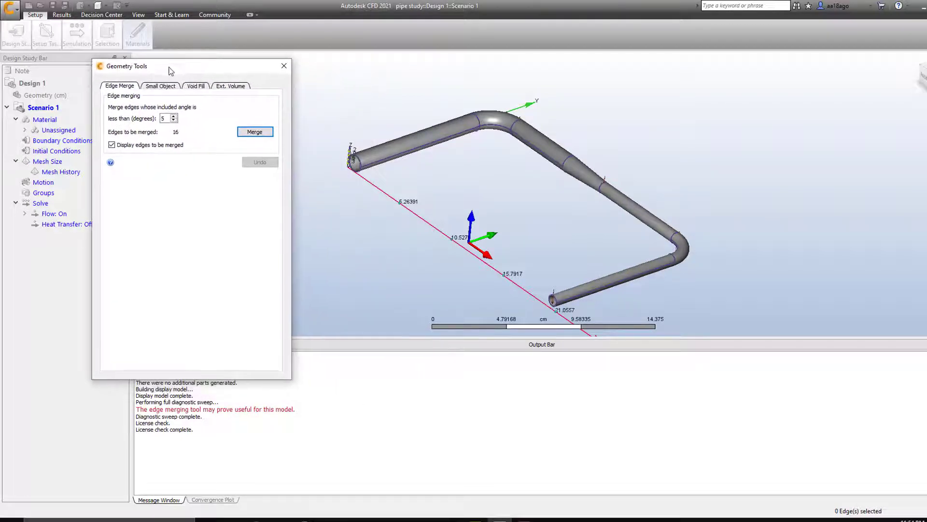
left_click(251, 134)
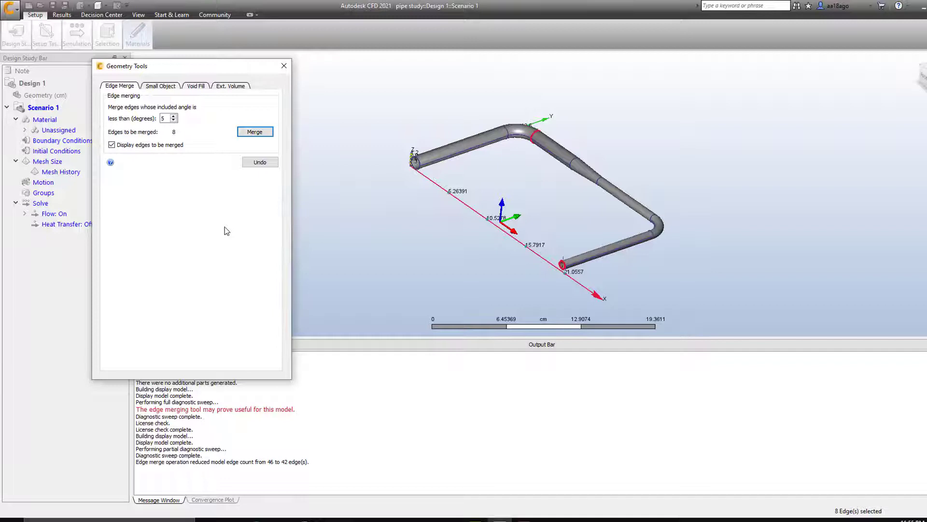
Build a void-fill surface from the inner circular edge at the open end of the wider pipe section, near the origin
scroll(530, 166, "up", 3)
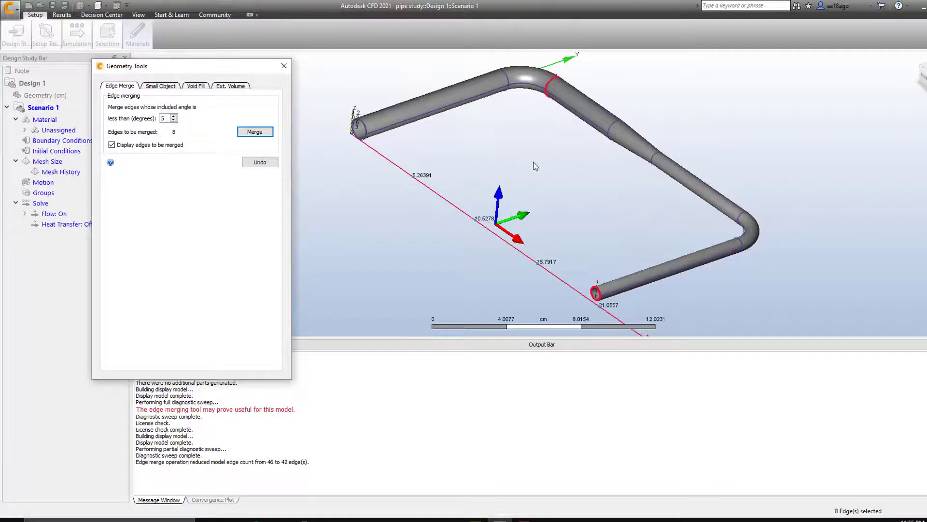
left_click_drag(162, 69, 173, 72)
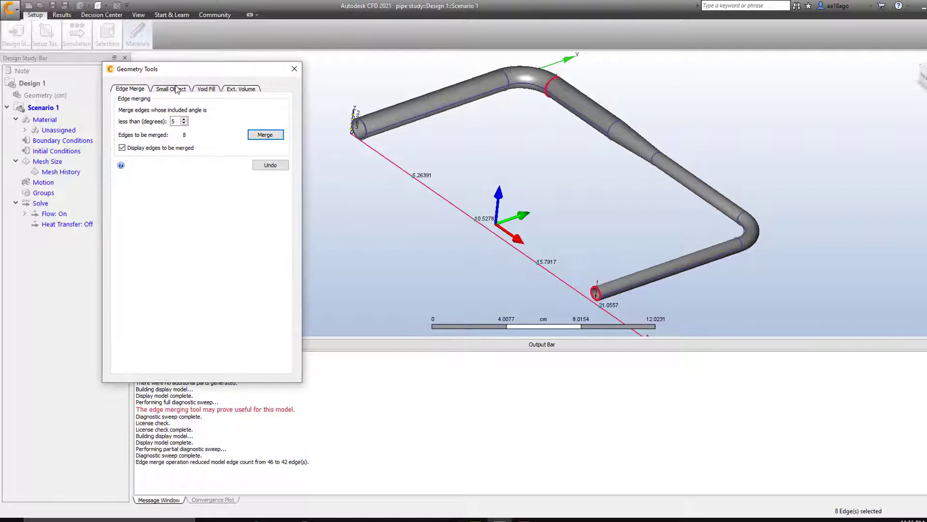
left_click_drag(237, 70, 188, 76)
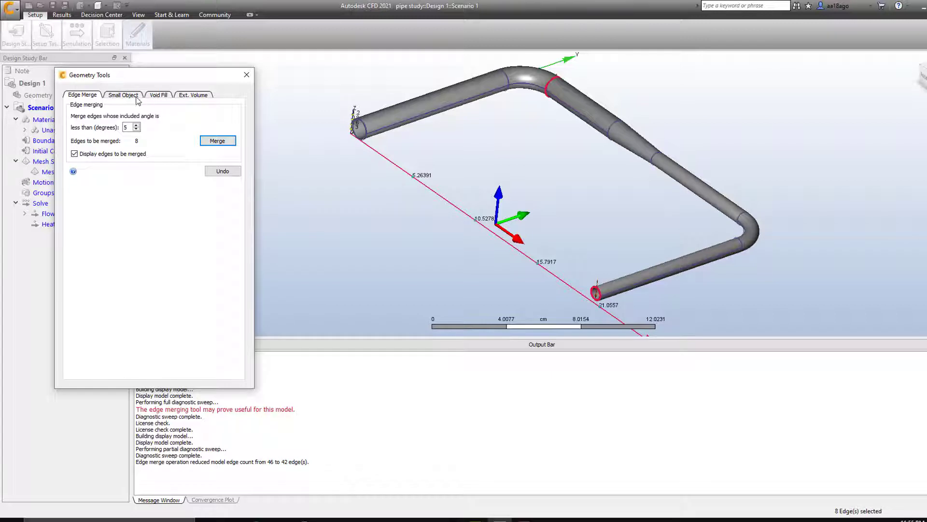
left_click(159, 99)
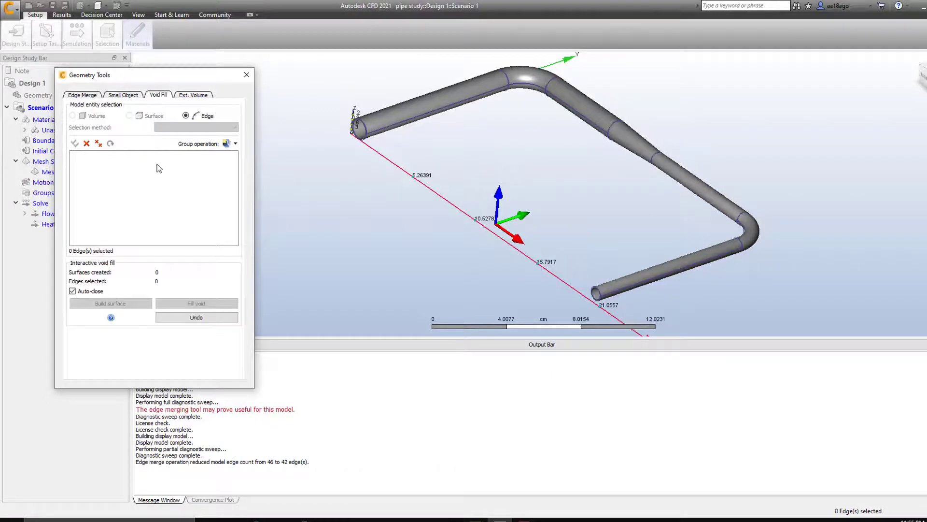
left_click(186, 96)
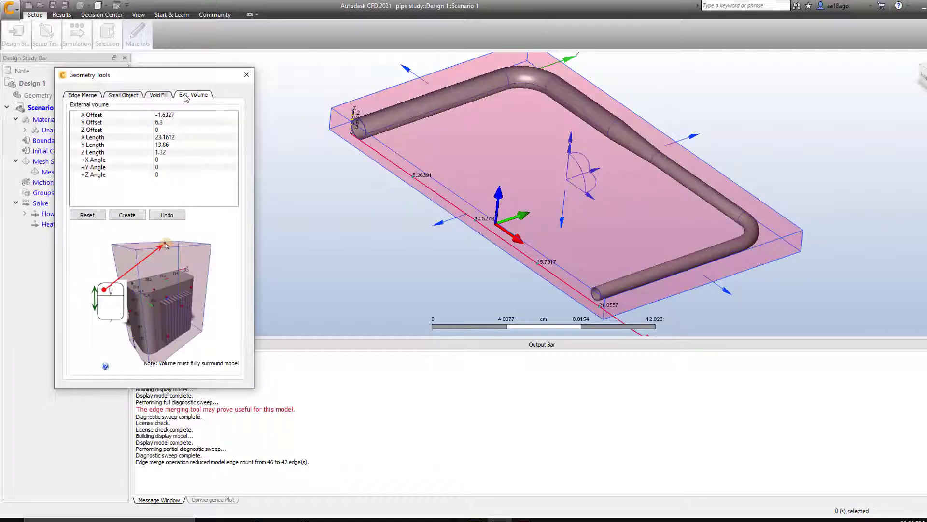
left_click(160, 96)
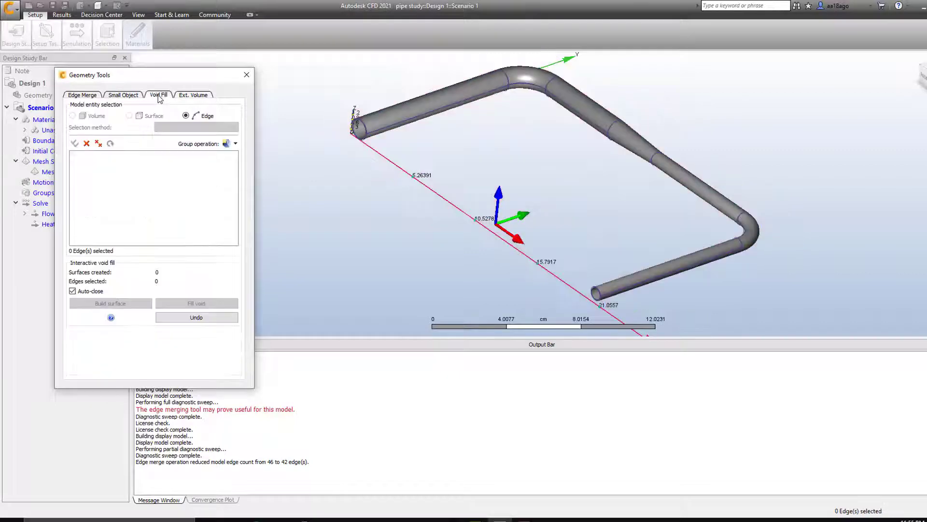
left_click_drag(175, 77, 138, 74)
scroll(316, 97, "up", 5)
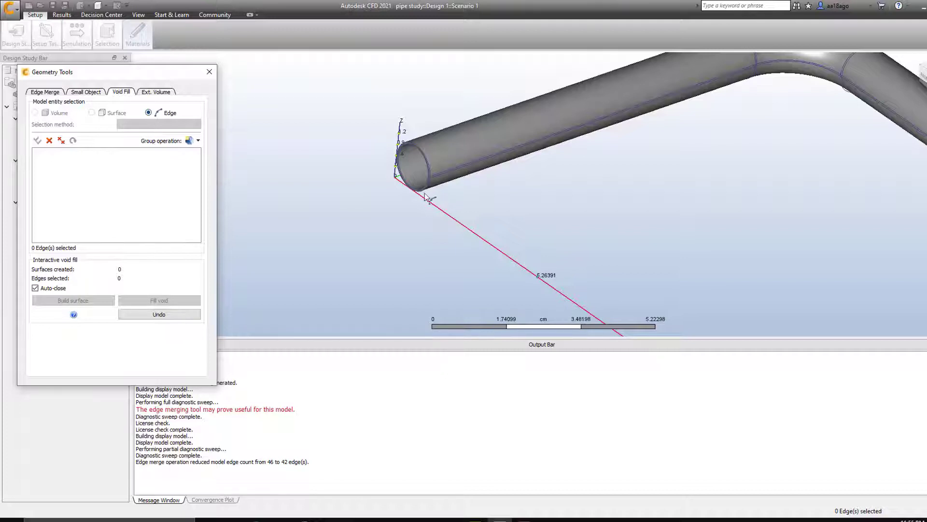
scroll(379, 148, "up", 8)
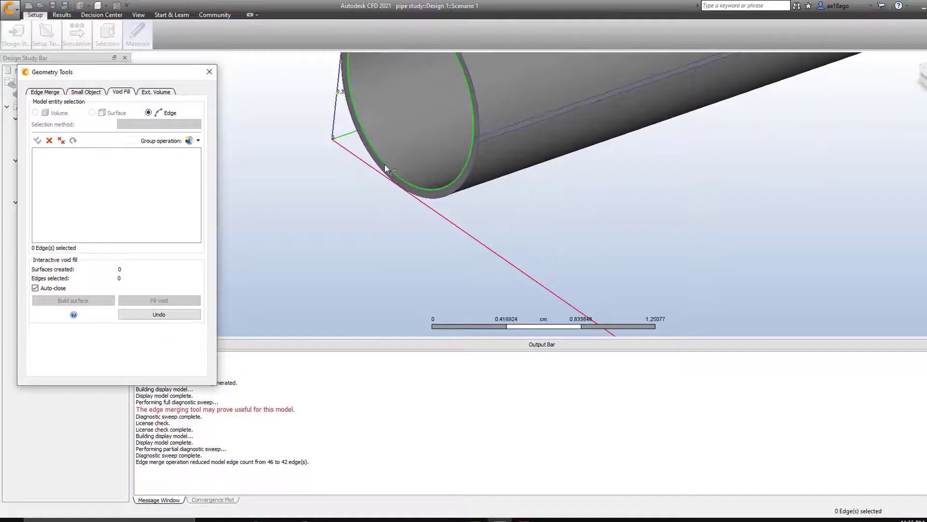
left_click(385, 166)
scroll(382, 203, "down", 4)
left_click(96, 302)
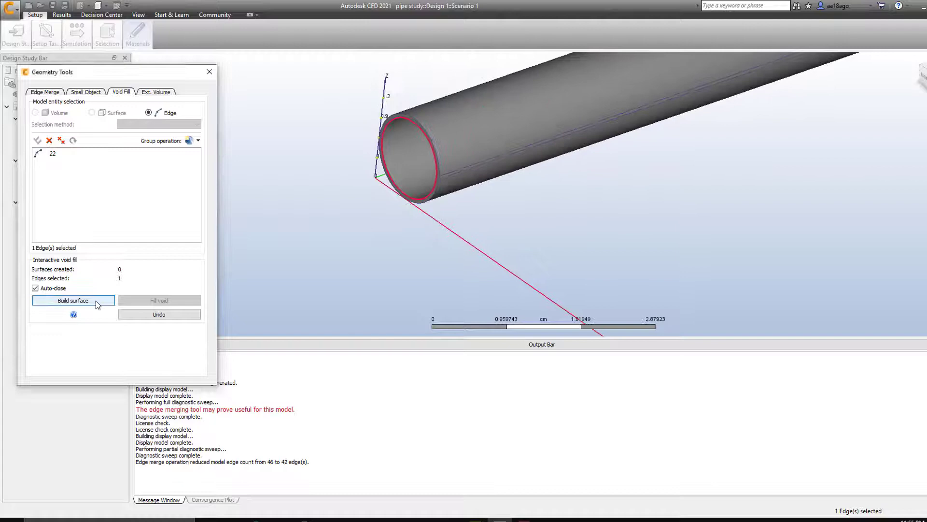
Build a second void-fill surface from the two inner edges at the open end of the narrower pipe section
middle_click_drag(607, 291, 435, 137)
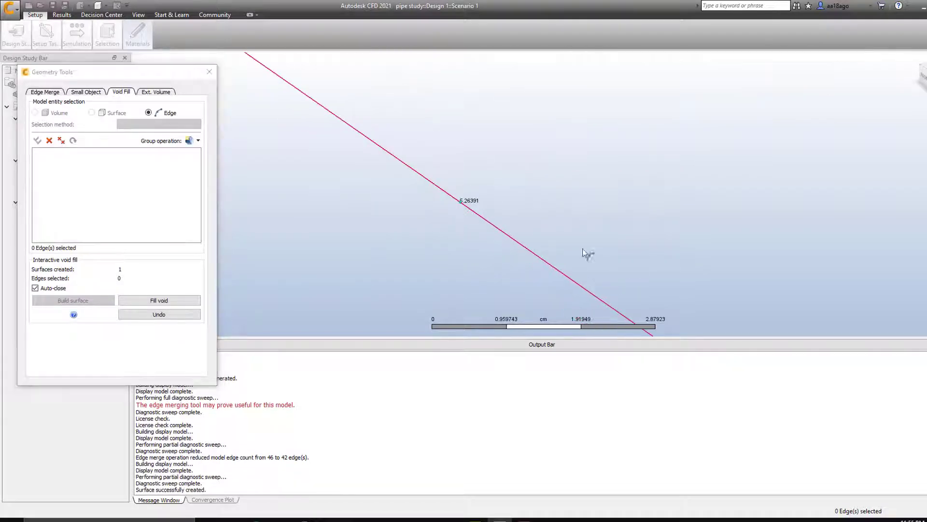
scroll(656, 275, "down", 4)
middle_click_drag(656, 275, 309, 68)
middle_click_drag(500, 203, 425, 144)
scroll(526, 220, "up", 5)
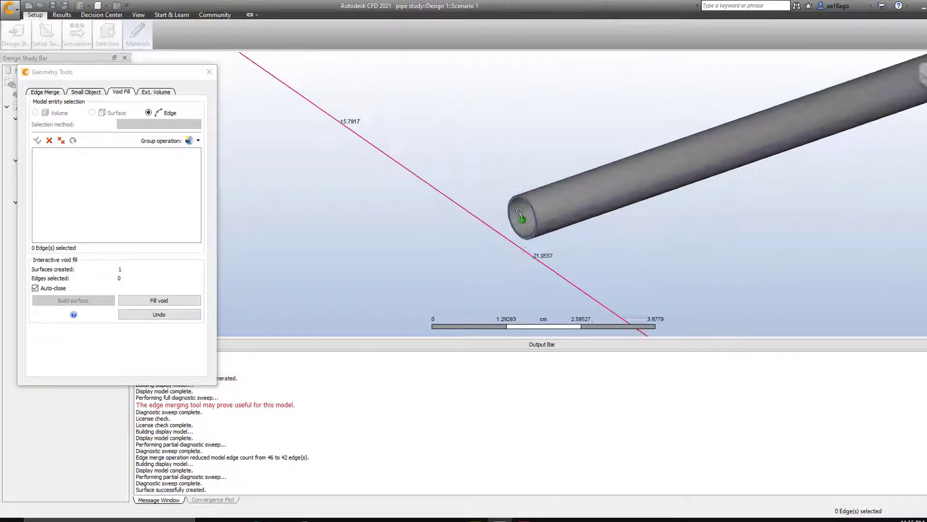
left_click(512, 250)
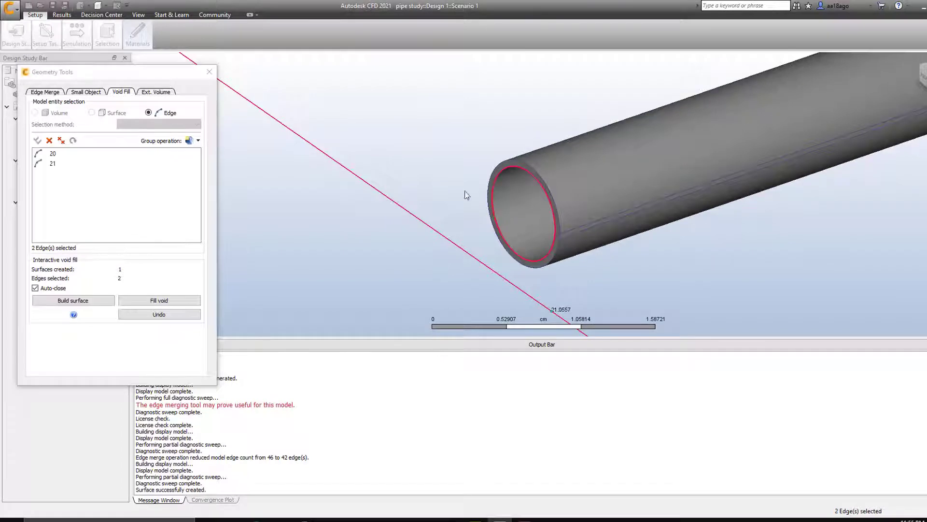
left_click(63, 301)
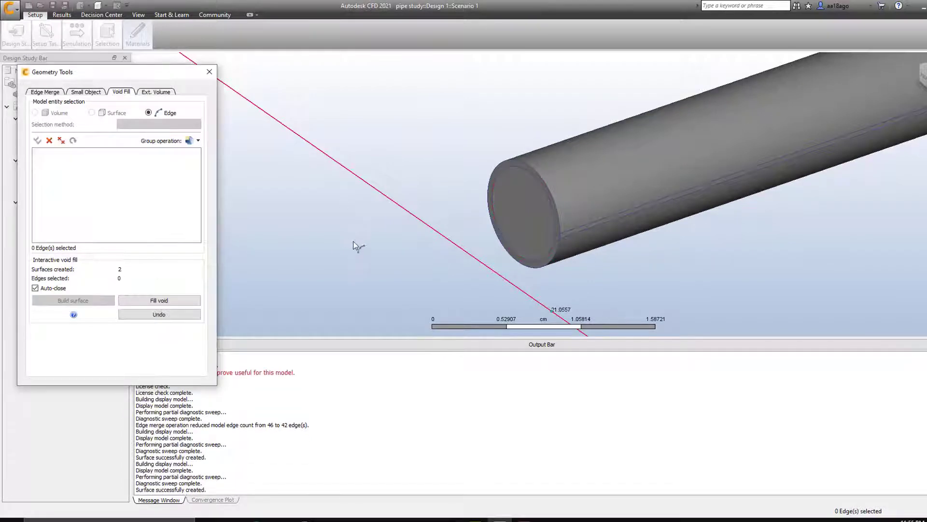
Fill the void between the two capped pipe ends to create the internal fluid volume, and close the geometry tools
scroll(355, 244, "down", 3)
middle_click_drag(310, 175, 424, 314)
scroll(438, 263, "down", 2)
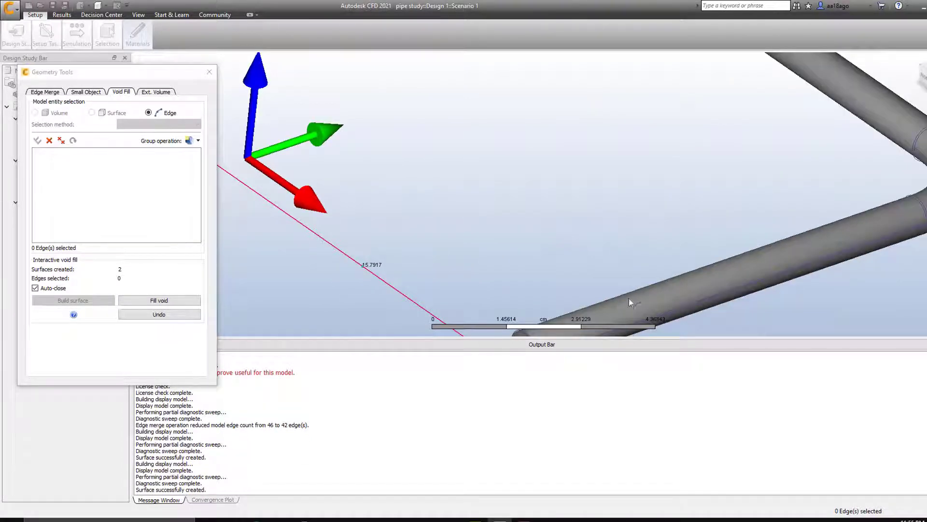
scroll(488, 211, "down", 3)
scroll(524, 226, "up", 2)
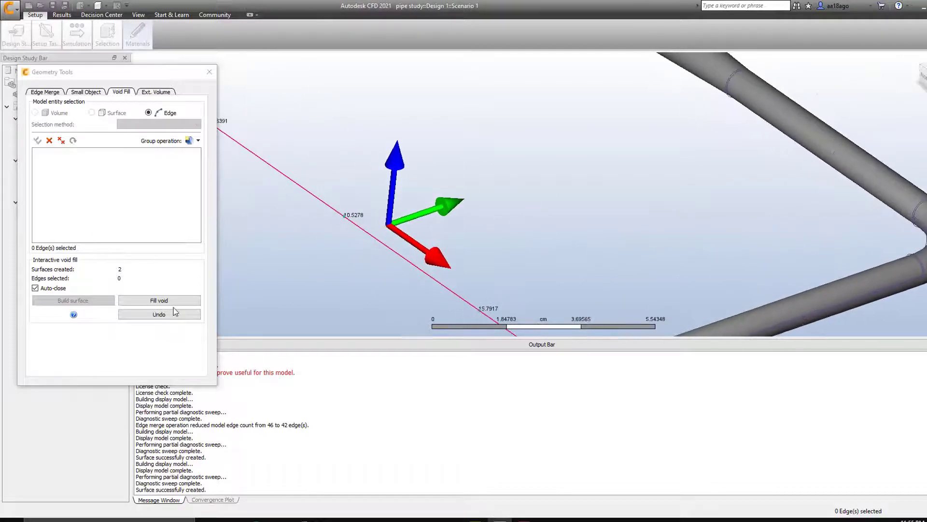
left_click(167, 305)
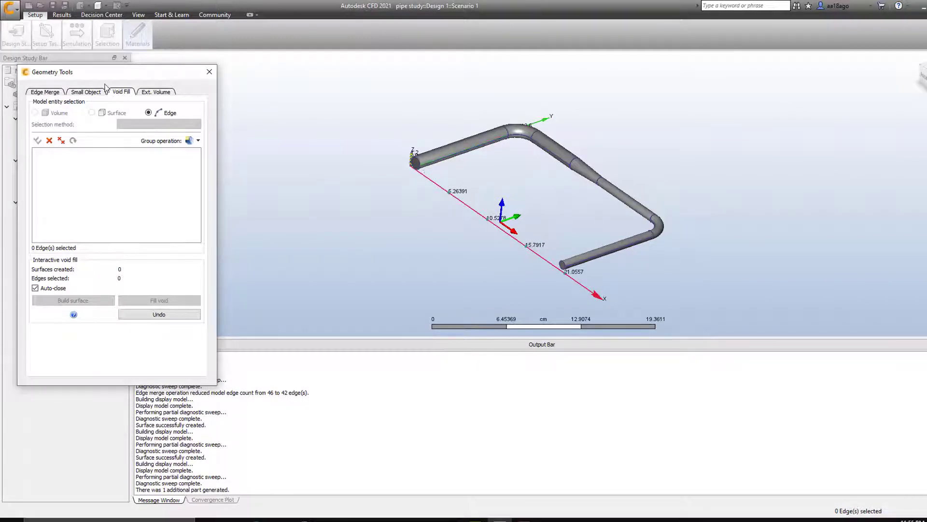
left_click_drag(129, 74, 279, 94)
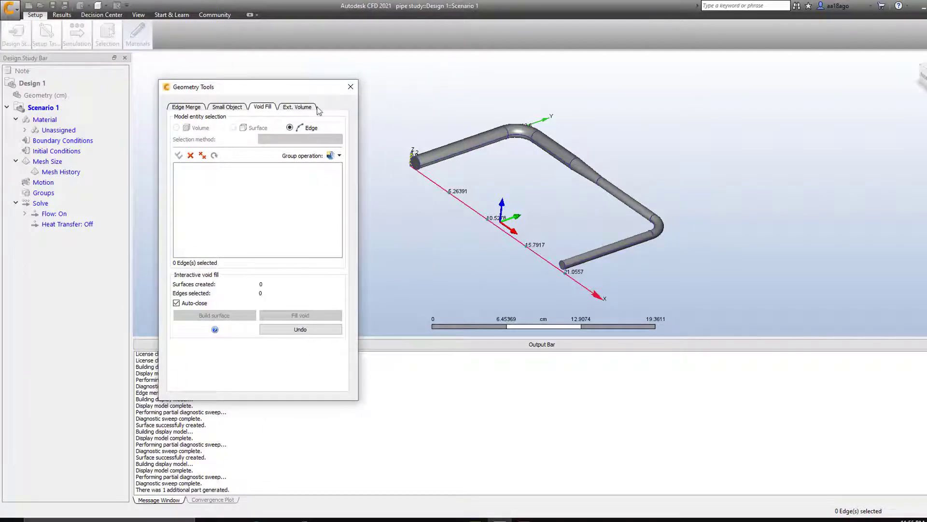
left_click(351, 89)
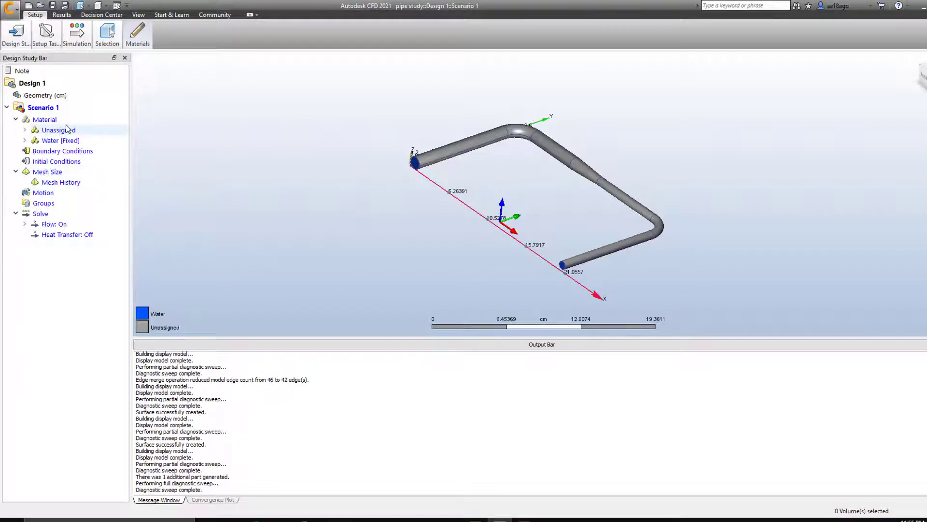
Examine which body of the model belongs to the Unassigned material group
mouse_move(79, 122)
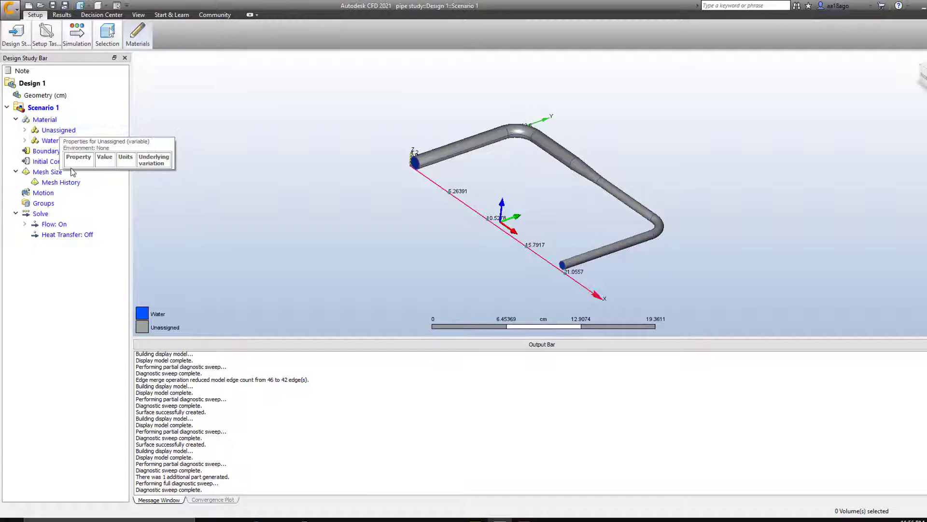
mouse_move(80, 181)
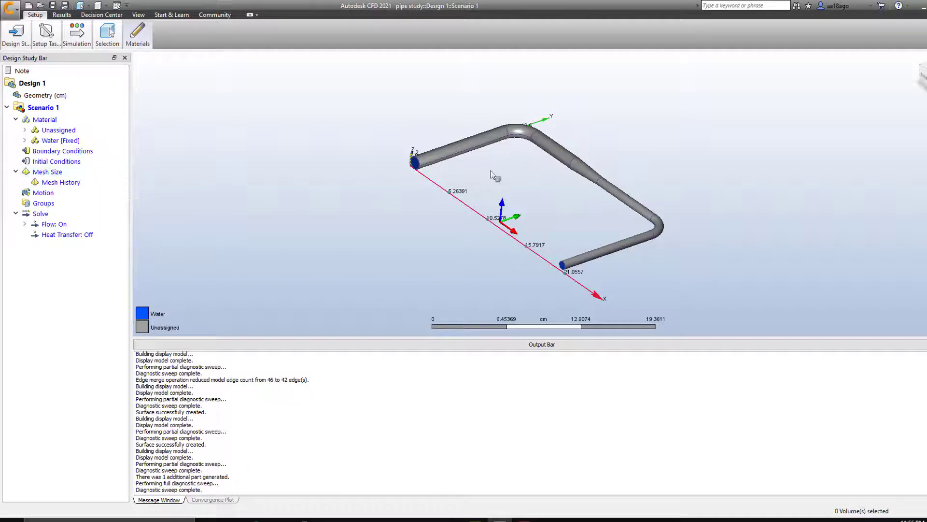
scroll(355, 161, "up", 1)
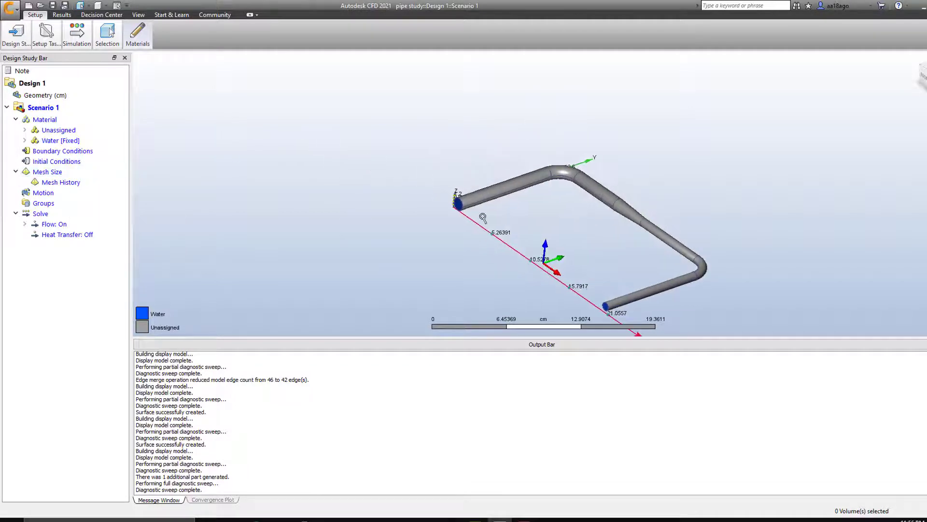
scroll(517, 217, "up", 1)
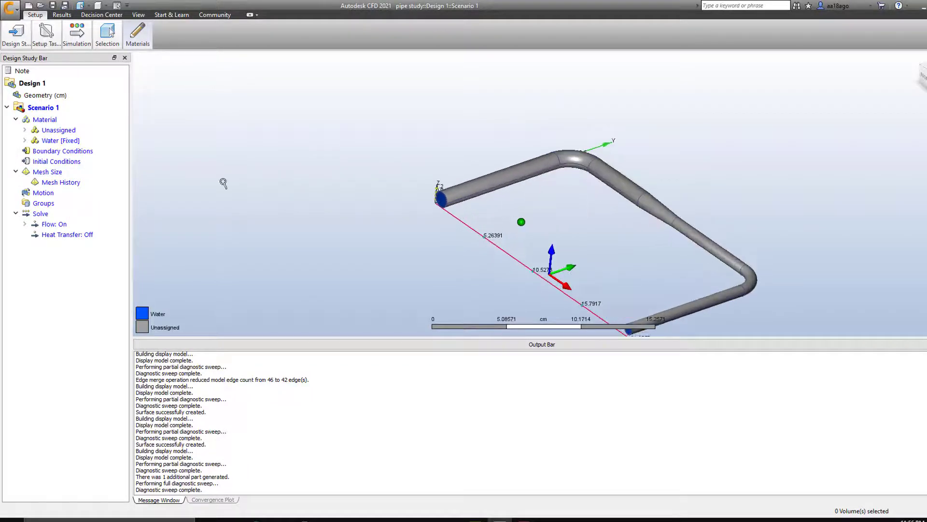
double_click(53, 132)
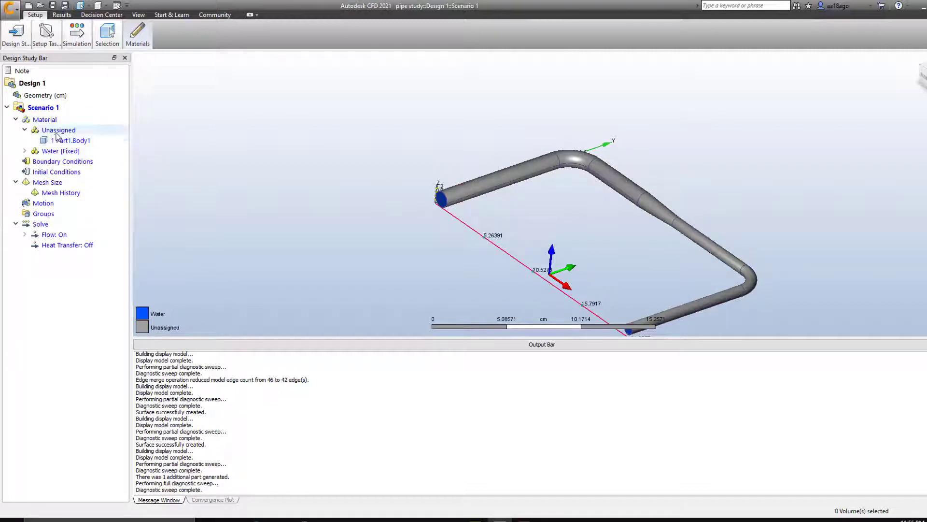
left_click(56, 134)
scroll(595, 230, "up", 2)
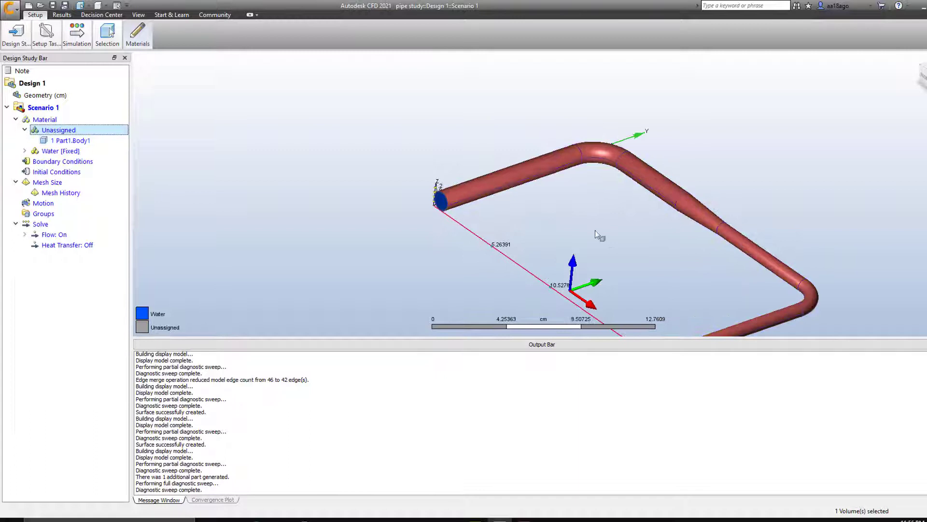
scroll(595, 229, "down", 2)
left_click(68, 140)
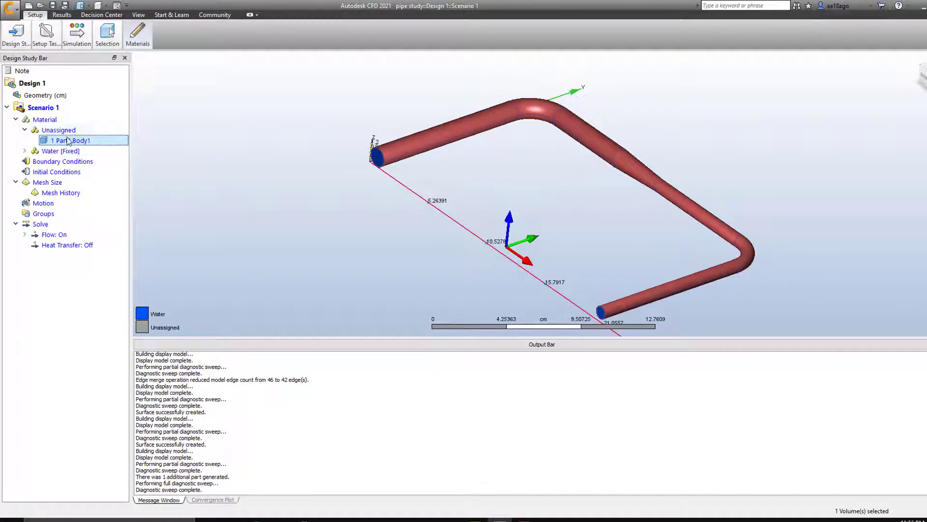
right_click(71, 142)
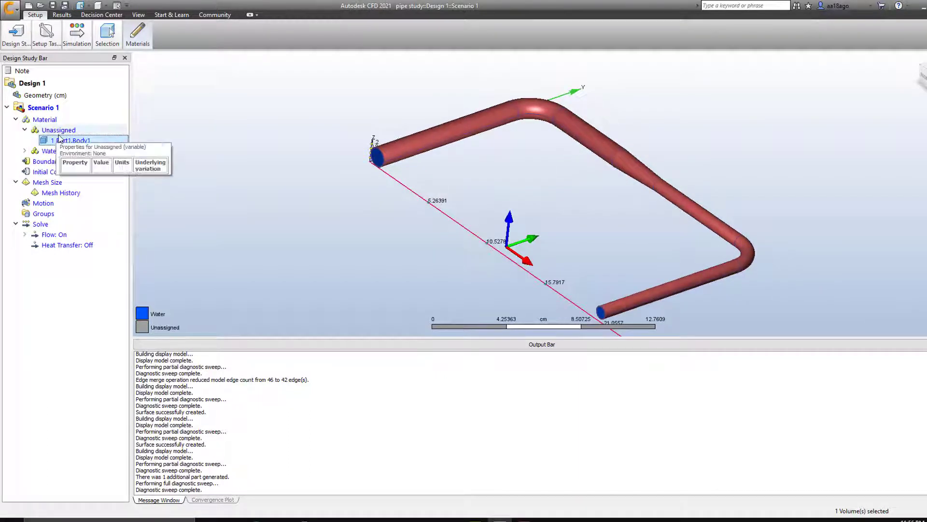
Assign the solid material Stainless Steel (304) to the unassigned pipe body
right_click(57, 131)
left_click(83, 160)
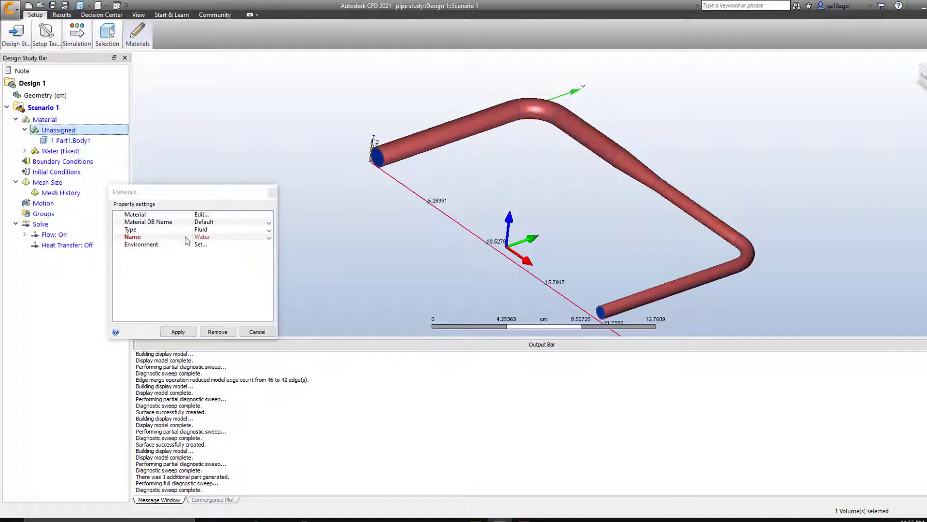
left_click(219, 232)
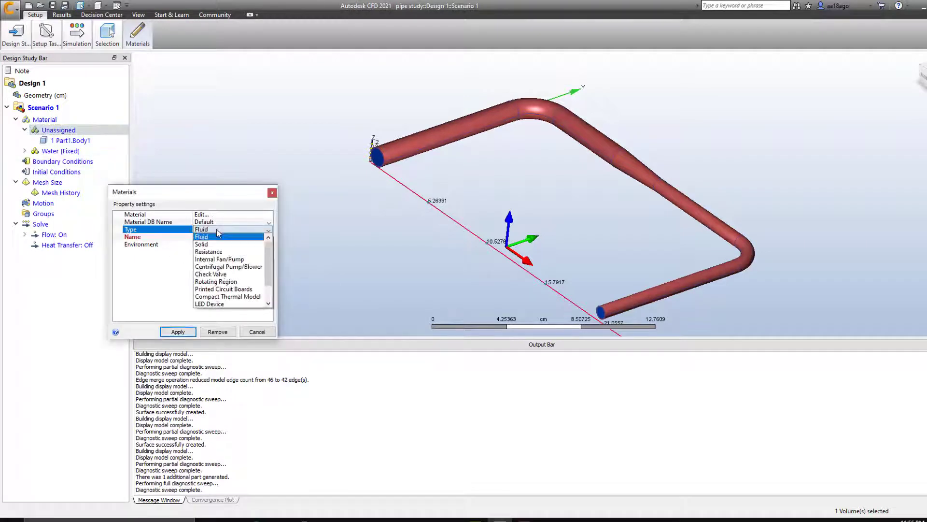
left_click(218, 247)
left_click(207, 237)
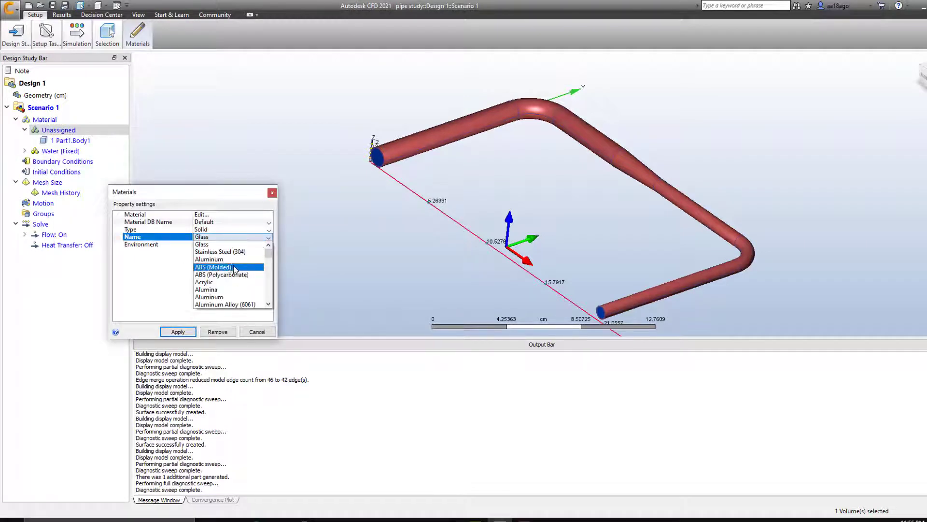
left_click(230, 251)
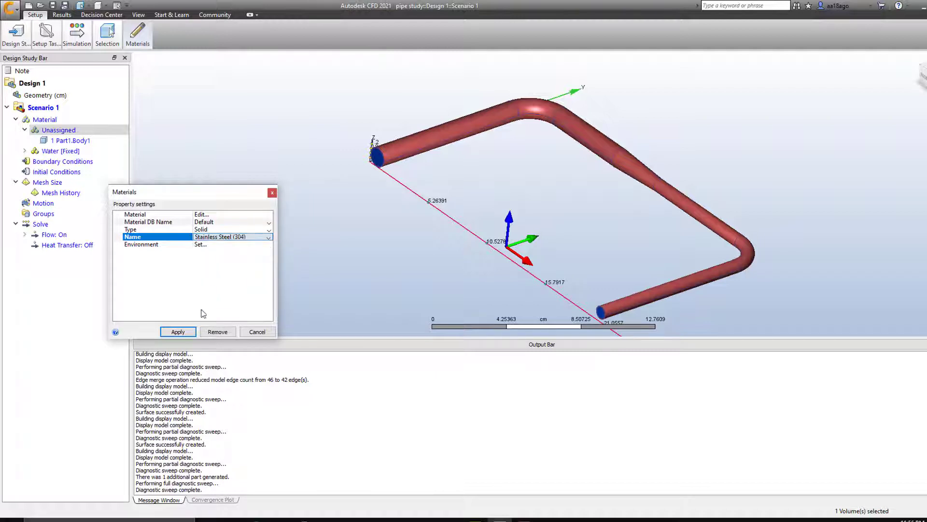
left_click(178, 332)
Check which volume is assigned to the Water material
left_click(63, 141)
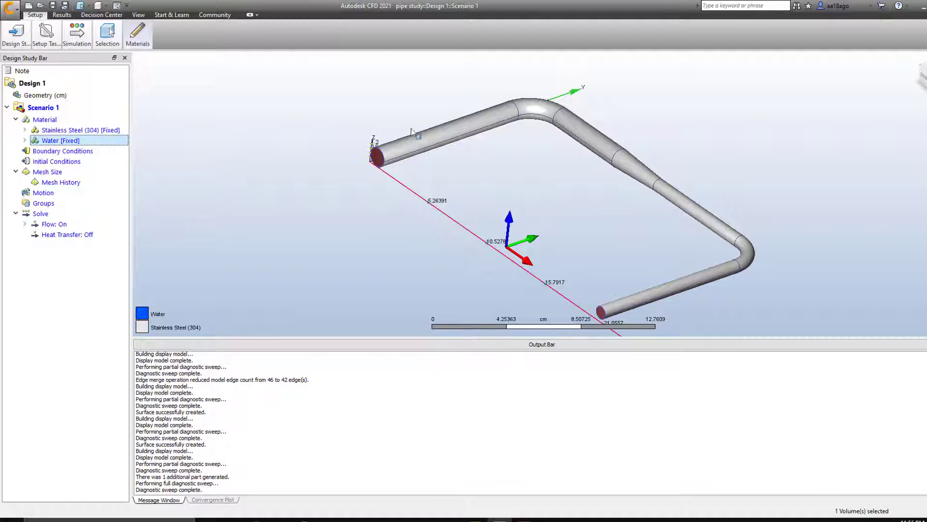
left_click(25, 140)
left_click(85, 151)
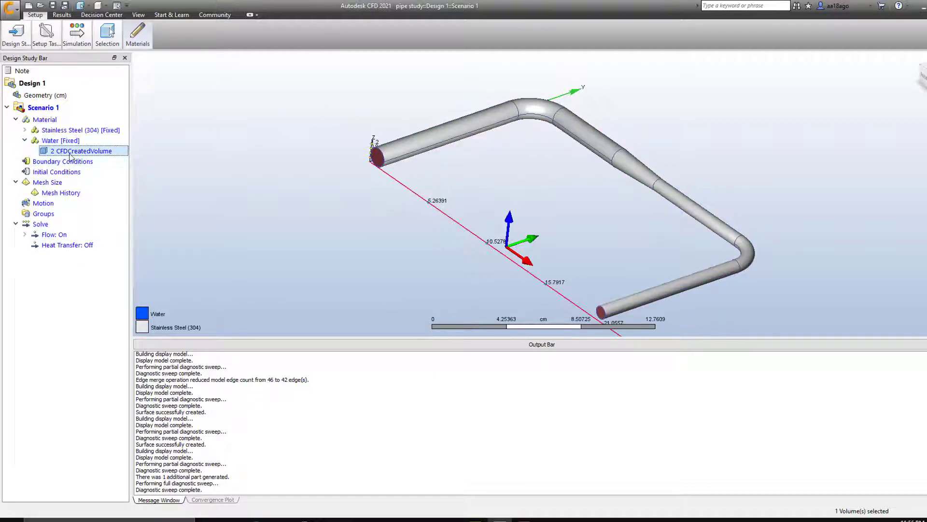
mouse_move(95, 159)
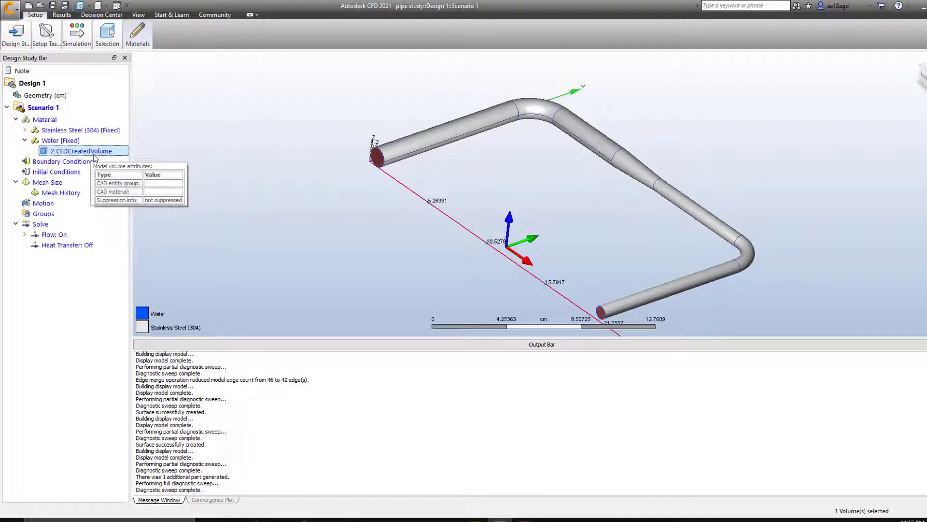
left_click(51, 141)
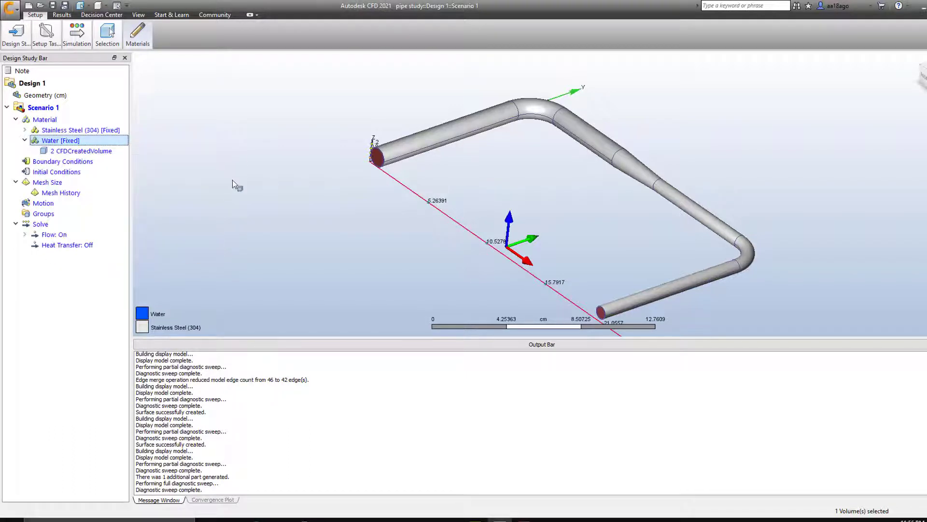
left_click(24, 140)
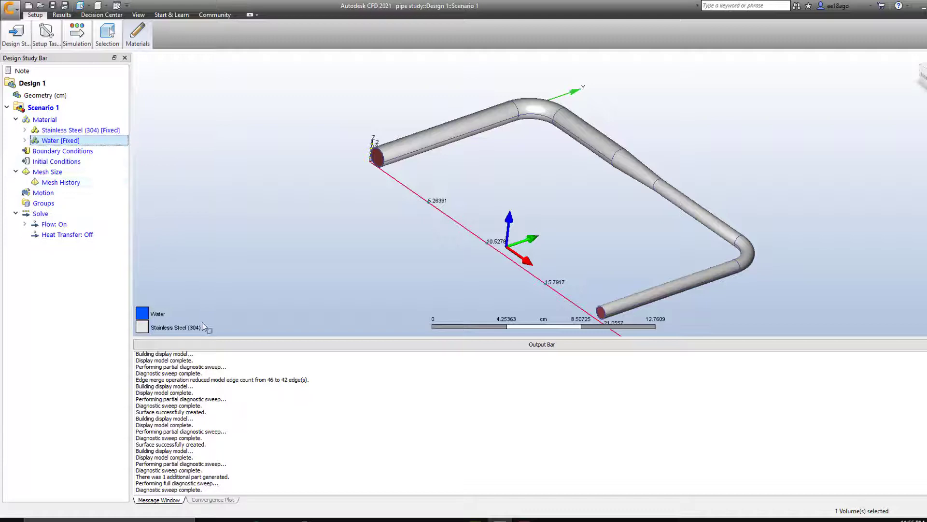
Open the boundary condition settings for the inlet cap surface at the wider pipe end near the origin
left_click(82, 151)
scroll(391, 151, "up", 2)
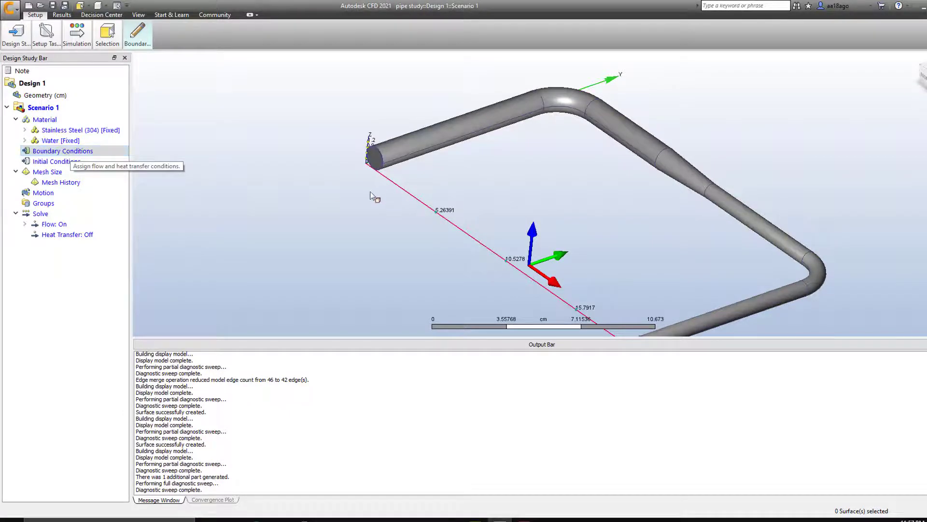
middle_click_drag(404, 192, 389, 154)
middle_click_drag(471, 221, 457, 209)
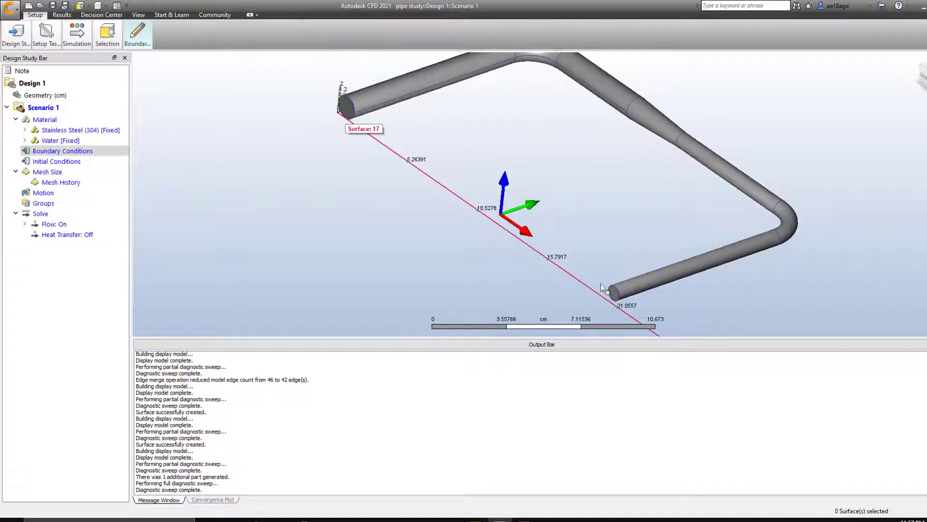
scroll(362, 136, "up", 3)
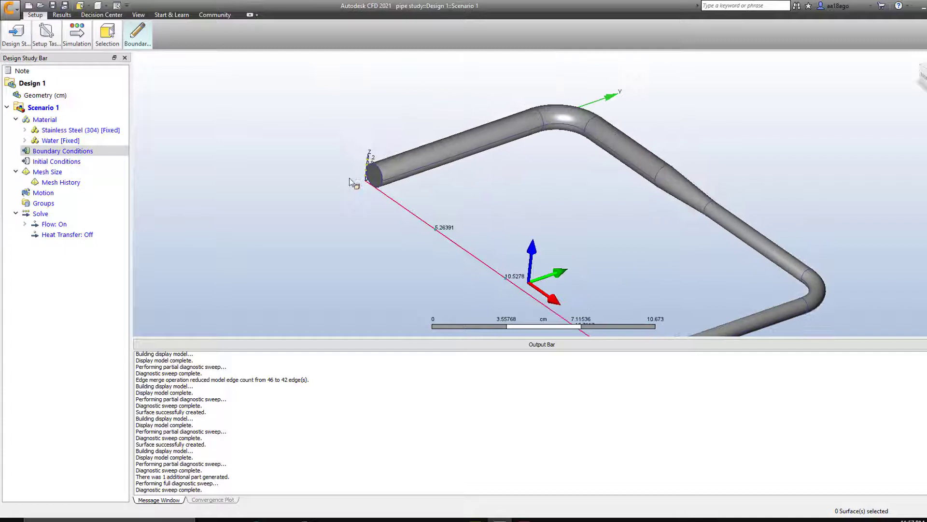
scroll(363, 135, "up", 3)
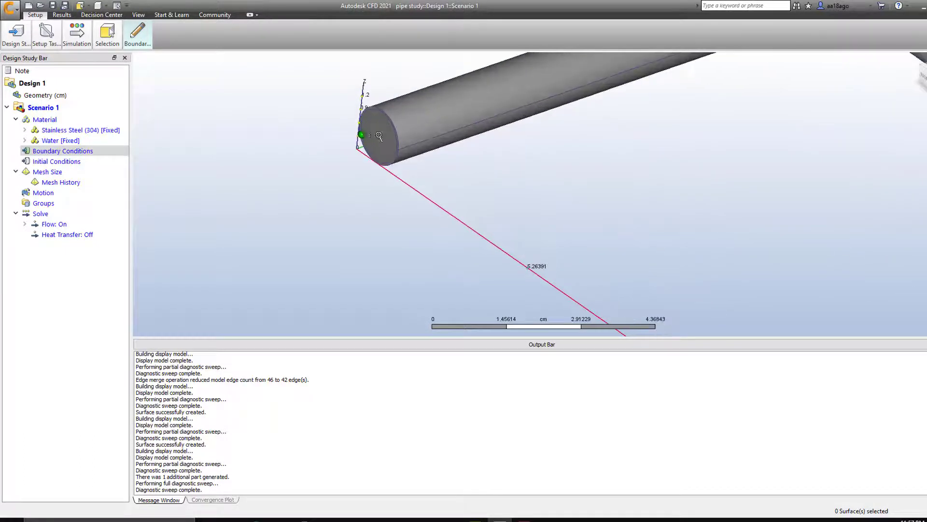
right_click(379, 138)
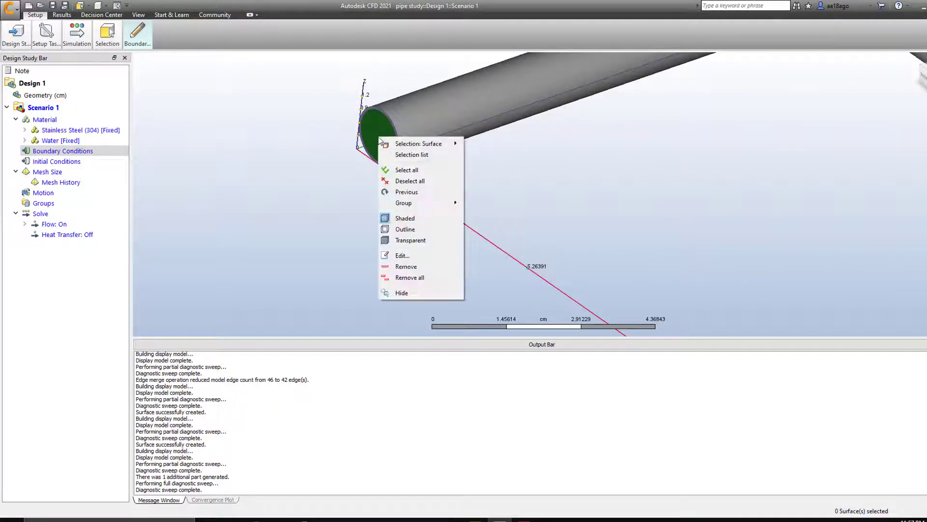
left_click(402, 255)
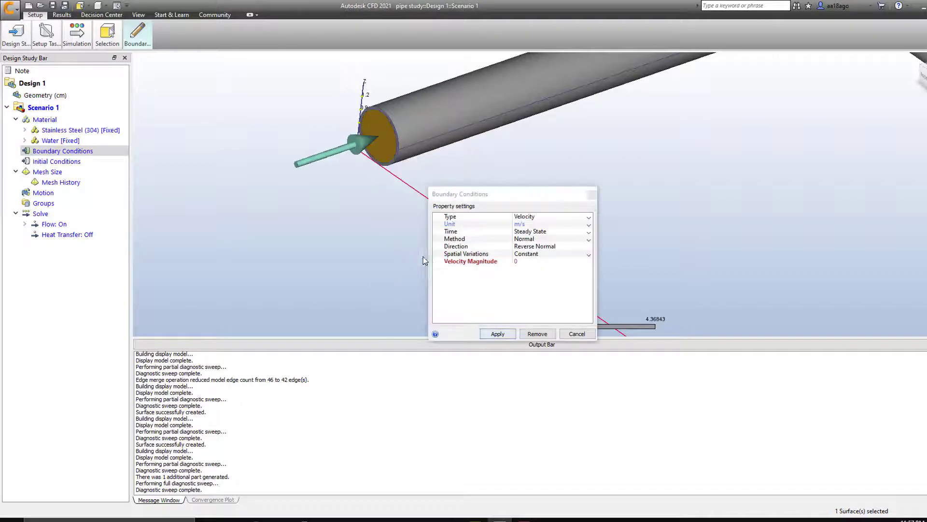
Apply a steady-state, constant normal velocity of 10 m/s to the inlet surface in the reverse normal direction
left_click_drag(532, 194, 522, 166)
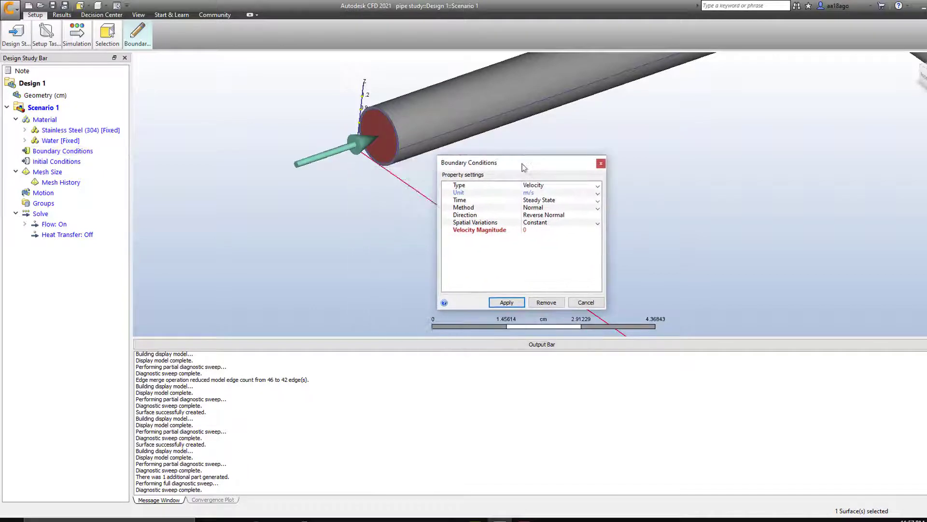
left_click(553, 187)
left_click(551, 192)
left_click(550, 187)
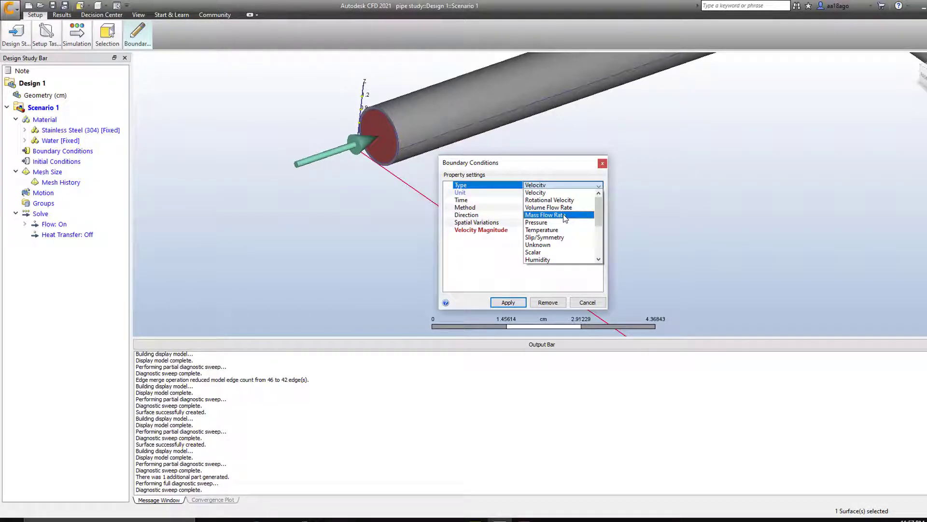
left_click(518, 167)
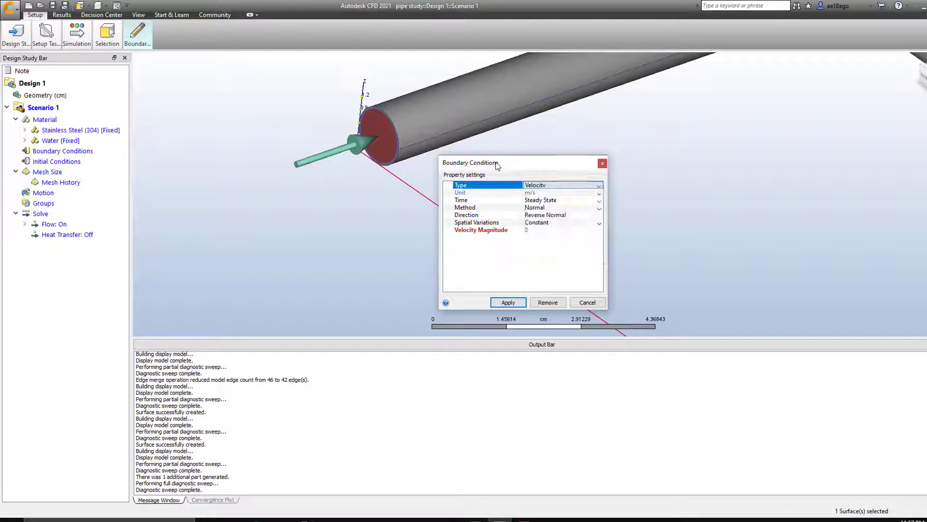
left_click_drag(500, 166, 279, 186)
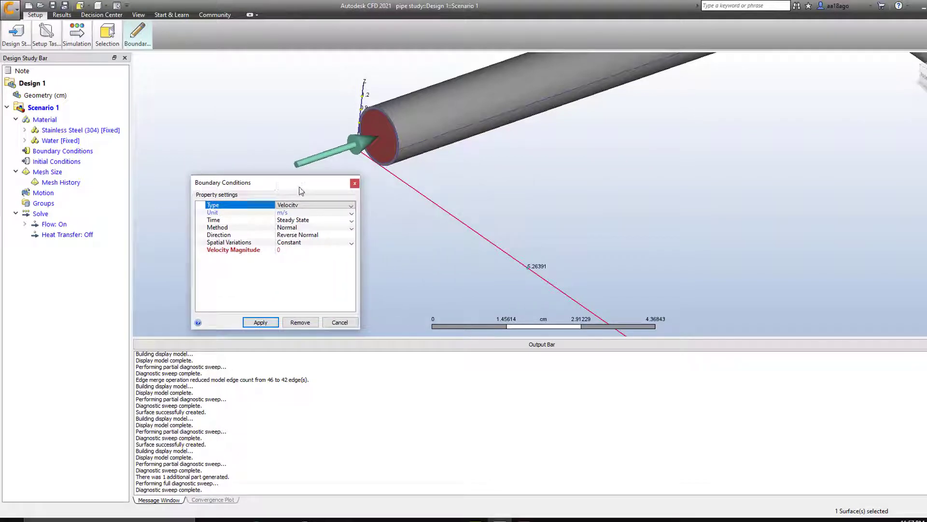
left_click_drag(300, 185, 244, 153)
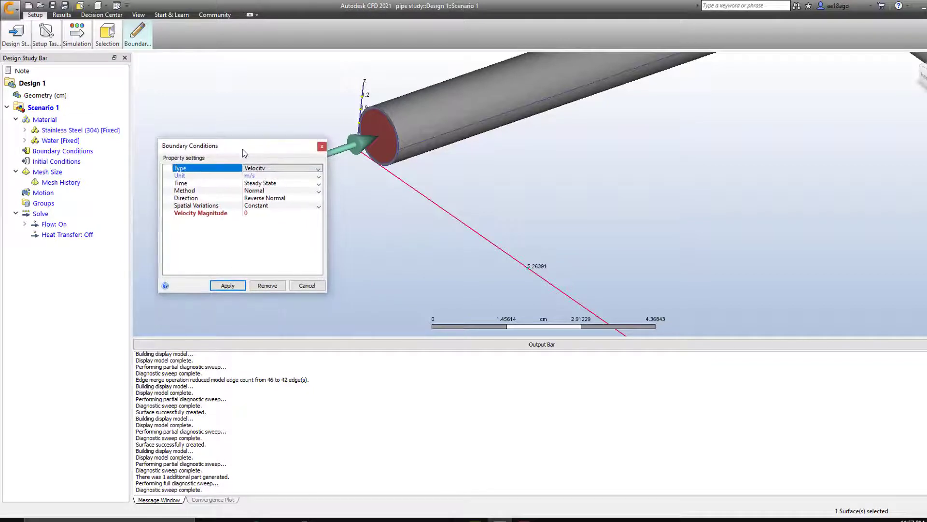
left_click(264, 169)
left_click(268, 177)
left_click(251, 213)
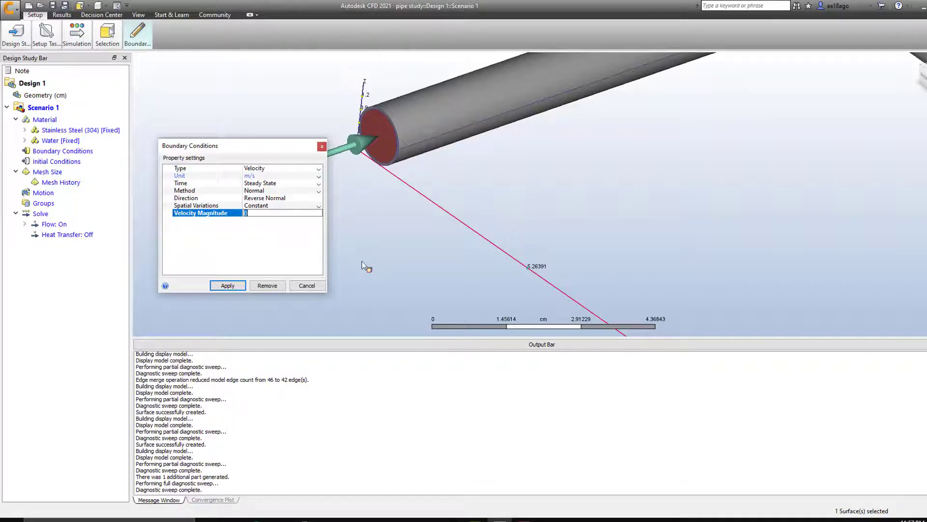
type("10")
key("Return")
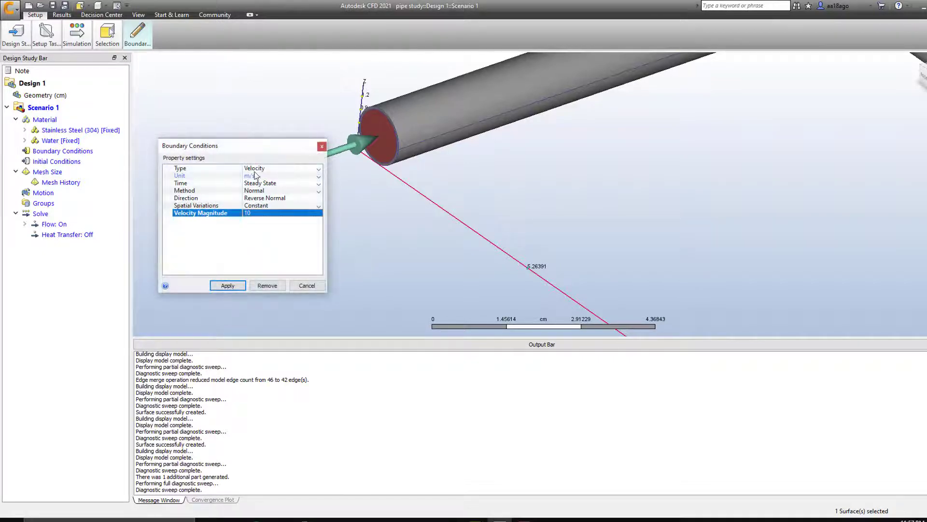
left_click(256, 175)
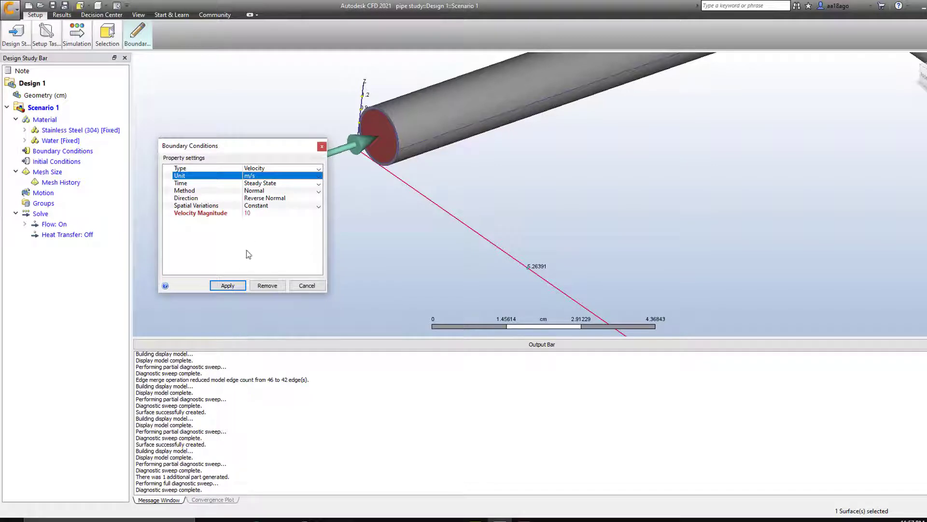
left_click(228, 286)
middle_click_drag(594, 277, 320, 106)
scroll(377, 188, "down", 3)
middle_click_drag(618, 200, 449, 81)
left_click(519, 246)
right_click(520, 246)
left_click(531, 360)
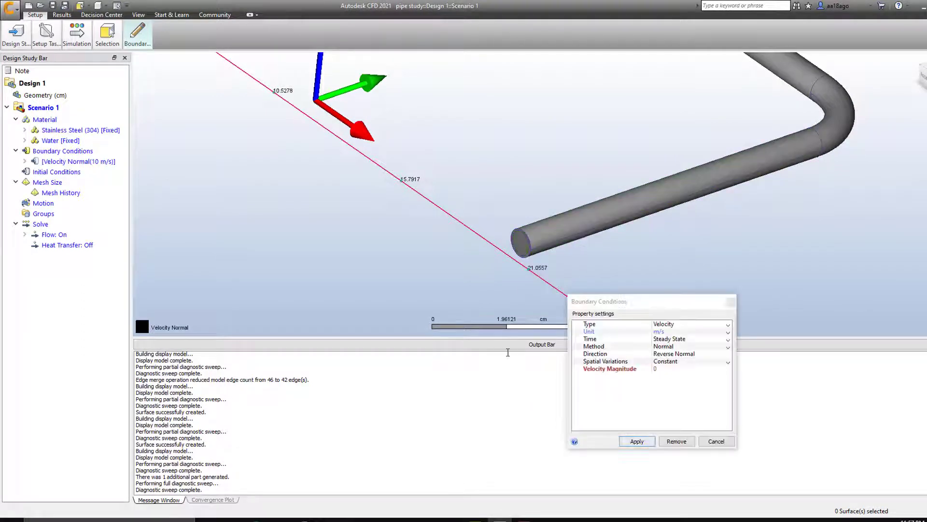
left_click(716, 441)
Apply an Unknown boundary condition to the outlet cap surface at the narrower end of the pipe
left_click(518, 247)
right_click(518, 246)
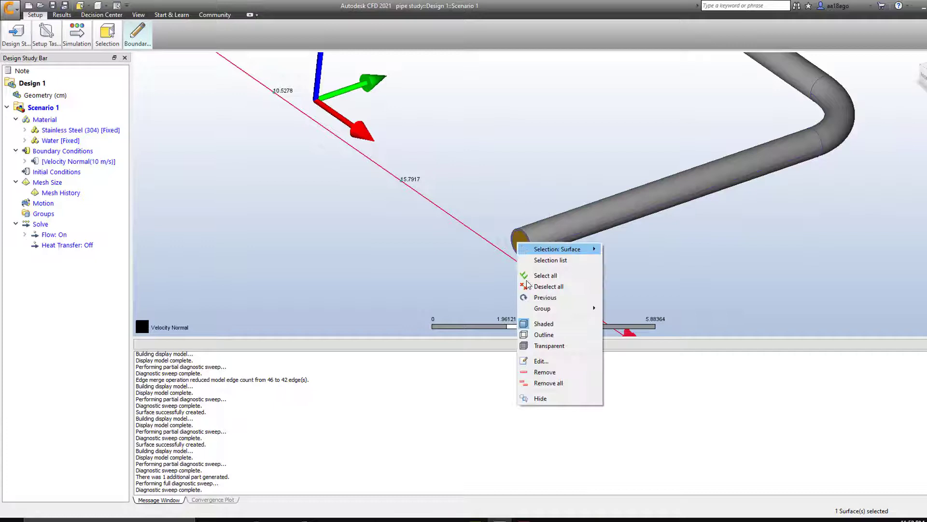
left_click(531, 360)
left_click_drag(597, 299, 287, 211)
left_click(356, 237)
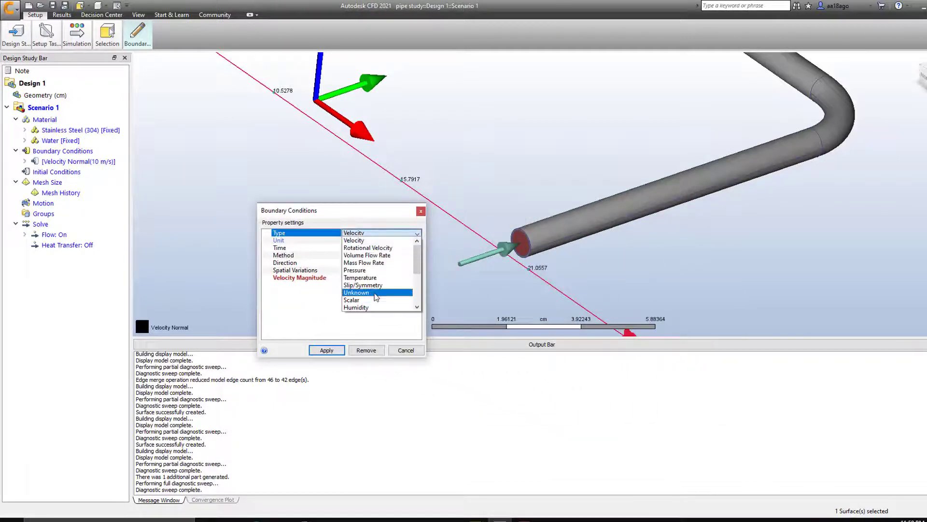
left_click(376, 357)
left_click_drag(339, 210, 296, 177)
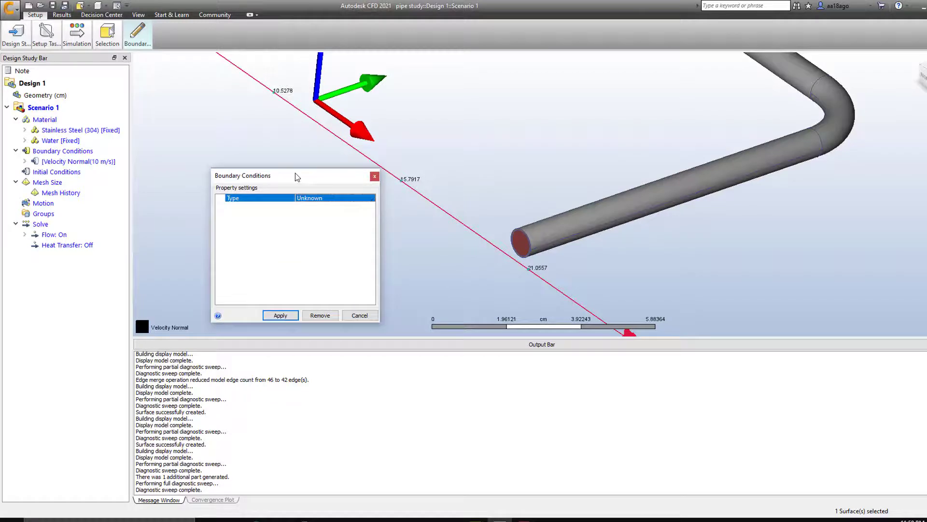
left_click(280, 315)
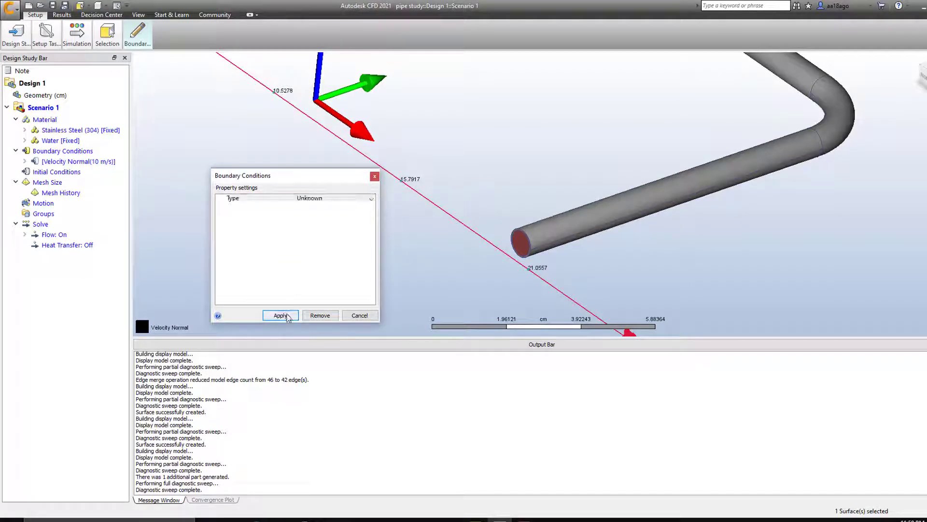
Check which pipe end surfaces carry the Velocity Normal and Unknown boundary conditions
left_click(56, 161)
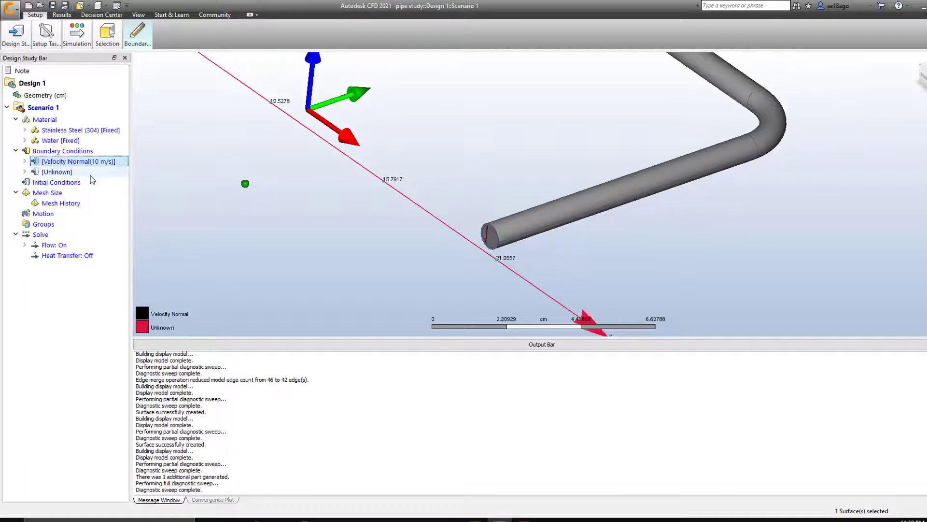
left_click(82, 173)
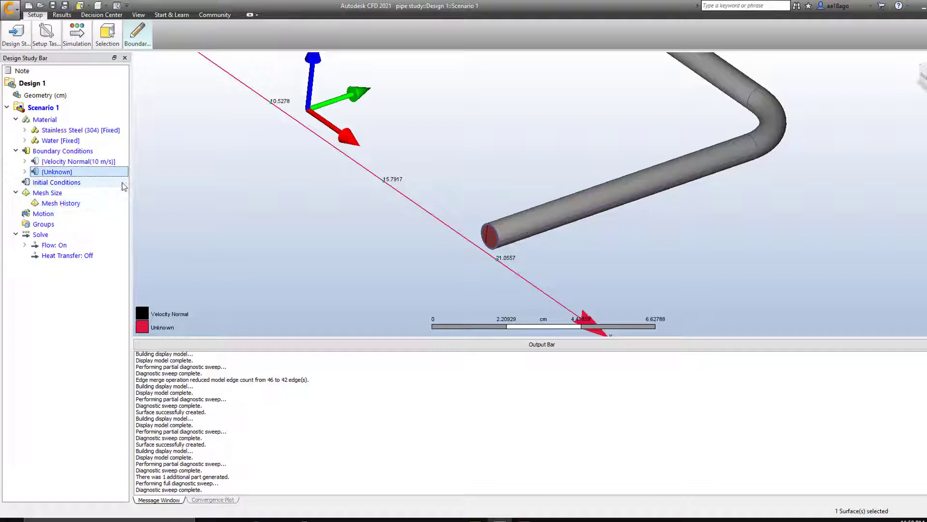
middle_click_drag(203, 150, 361, 281)
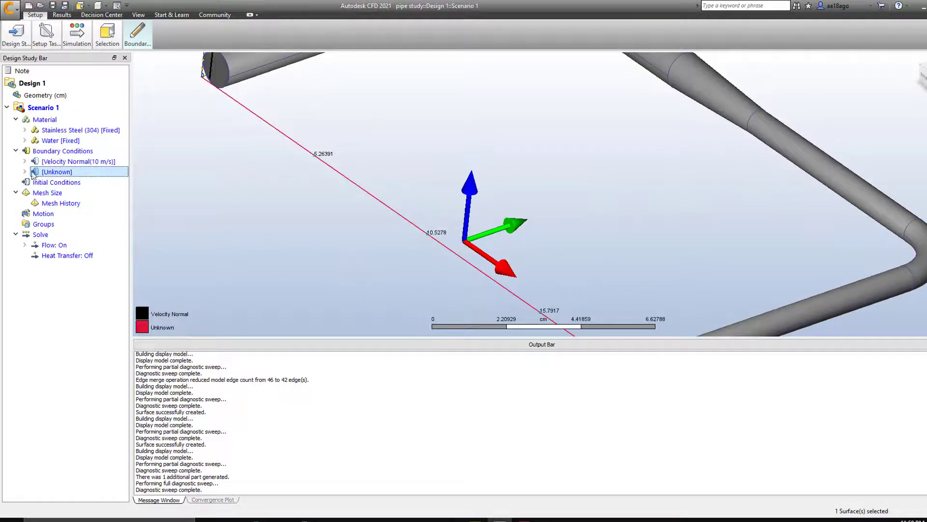
Look over the automatic mesh sizing options and the Initial Conditions entry of the scenario
left_click(65, 193)
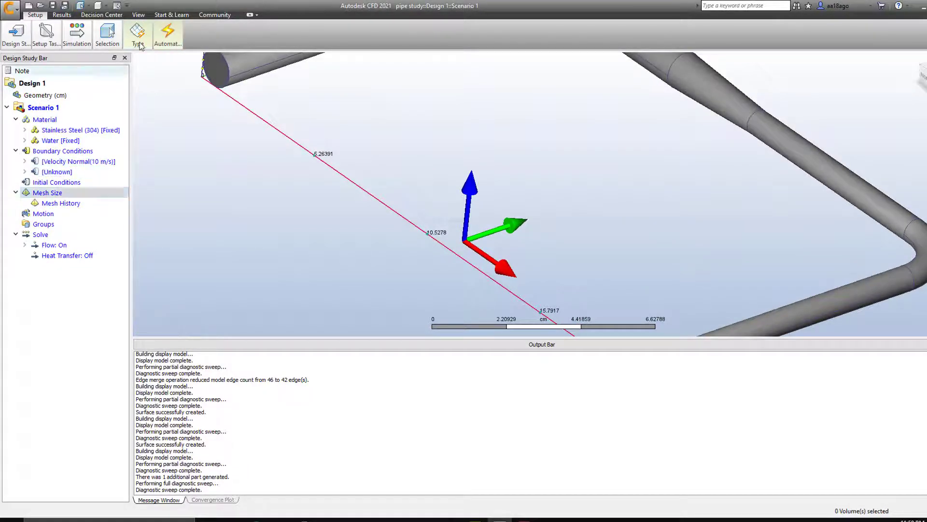
left_click(168, 34)
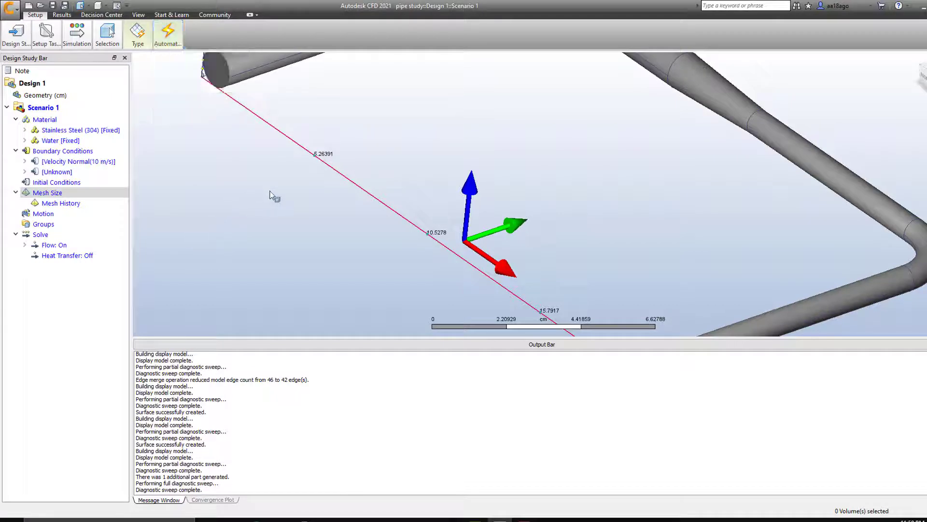
scroll(280, 192, "down", 2)
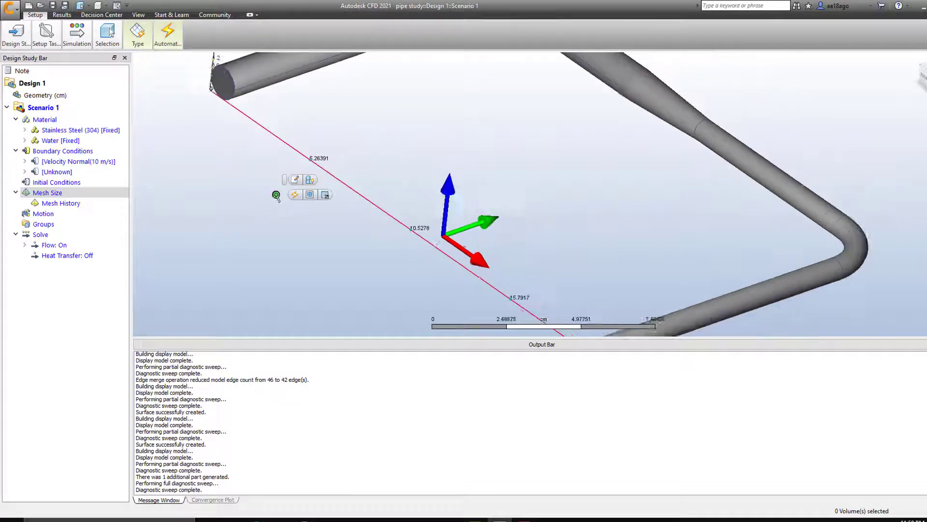
left_click(55, 182)
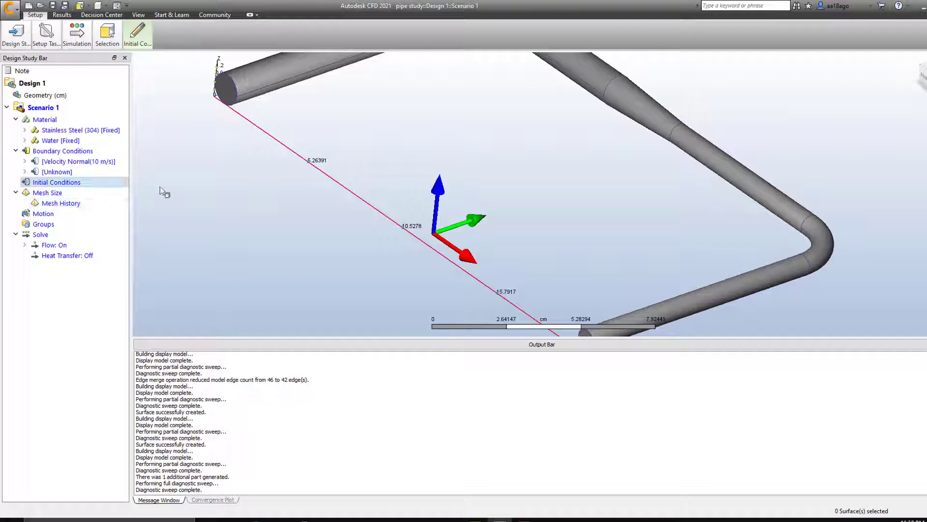
middle_click_drag(242, 205, 275, 225)
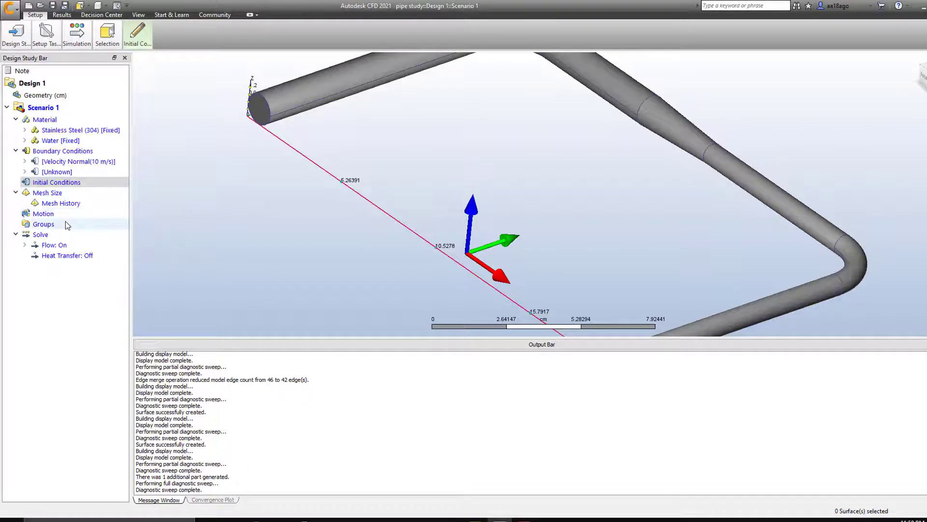
Open the Solve settings and review the control, physics and adaptation options
left_click(68, 235)
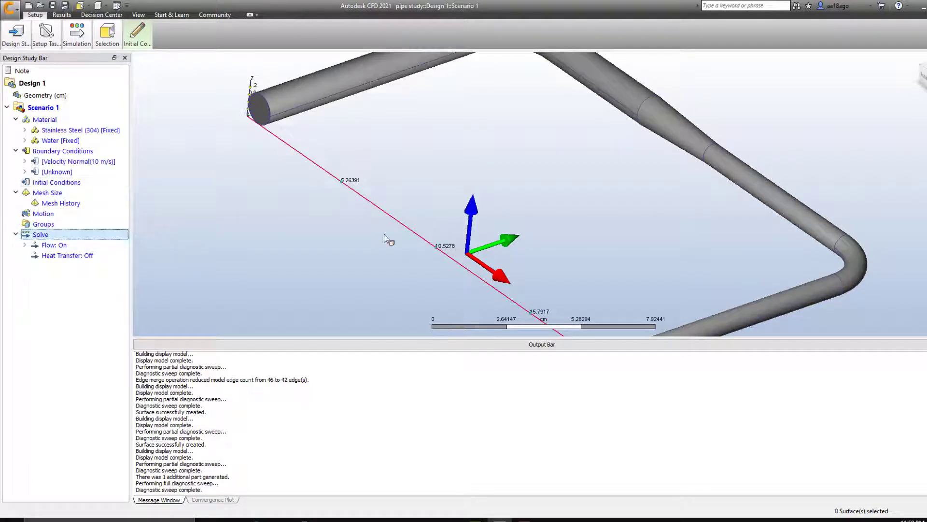
middle_click_drag(384, 237, 350, 219)
double_click(59, 236)
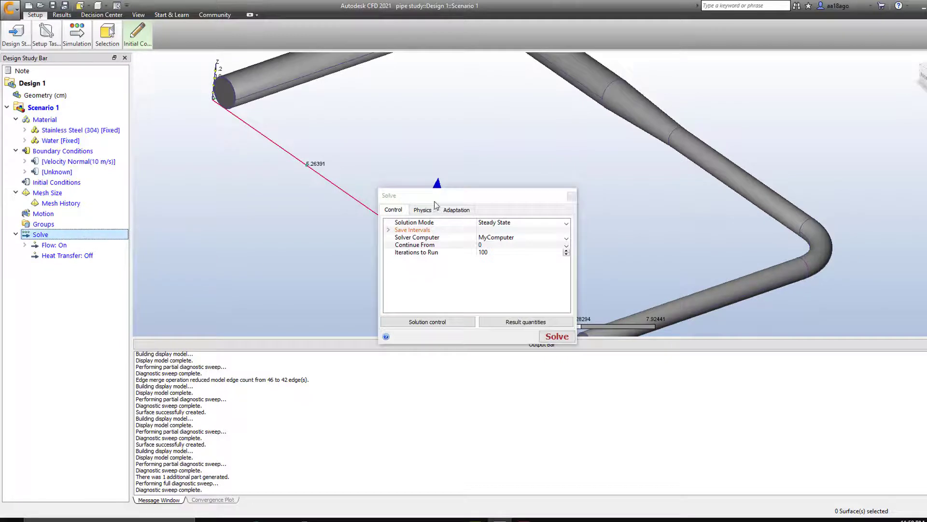
left_click_drag(435, 205, 270, 162)
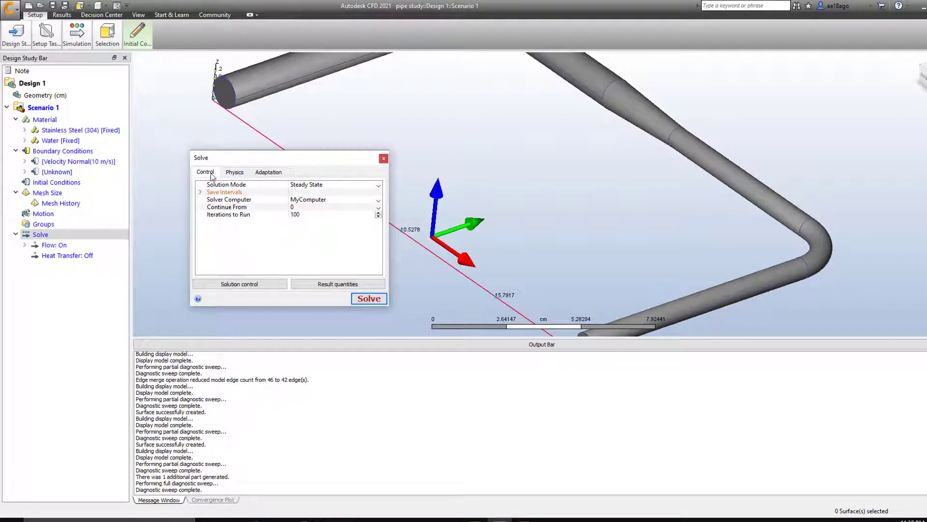
left_click(232, 176)
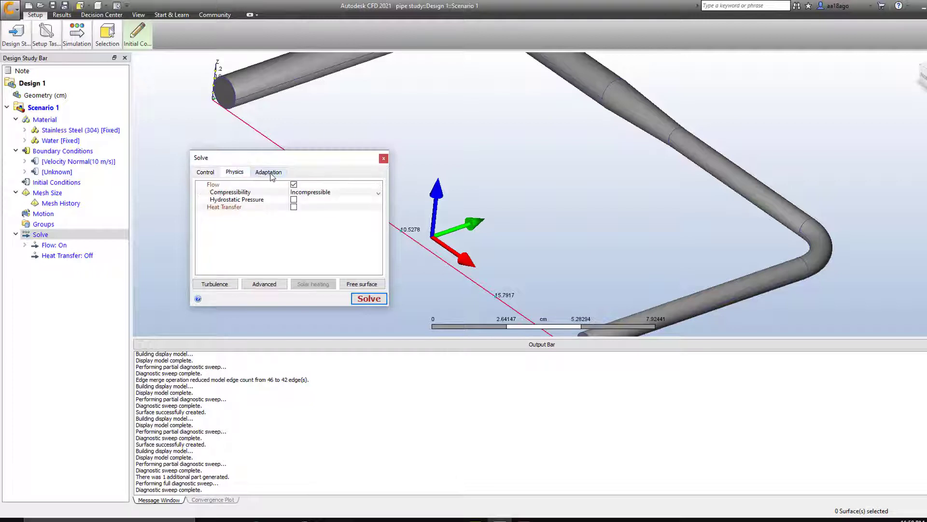
left_click(268, 177)
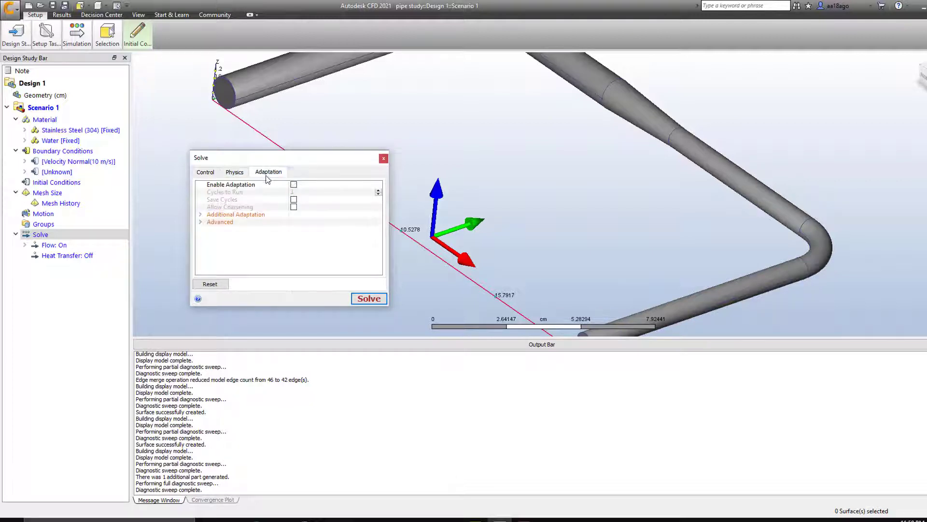
left_click(234, 174)
left_click(207, 174)
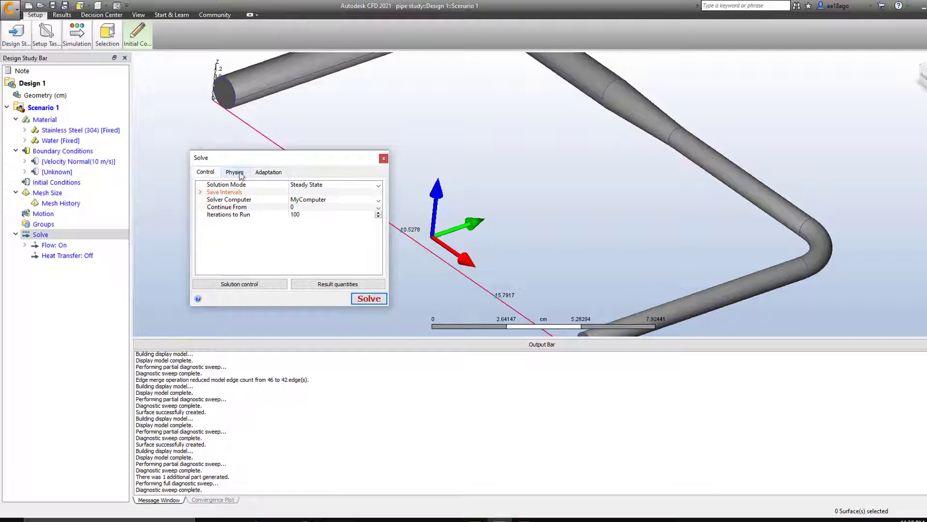
Check the turbulence model settings in the solver physics, leaving them without changes
left_click(235, 173)
left_click_drag(248, 157, 216, 148)
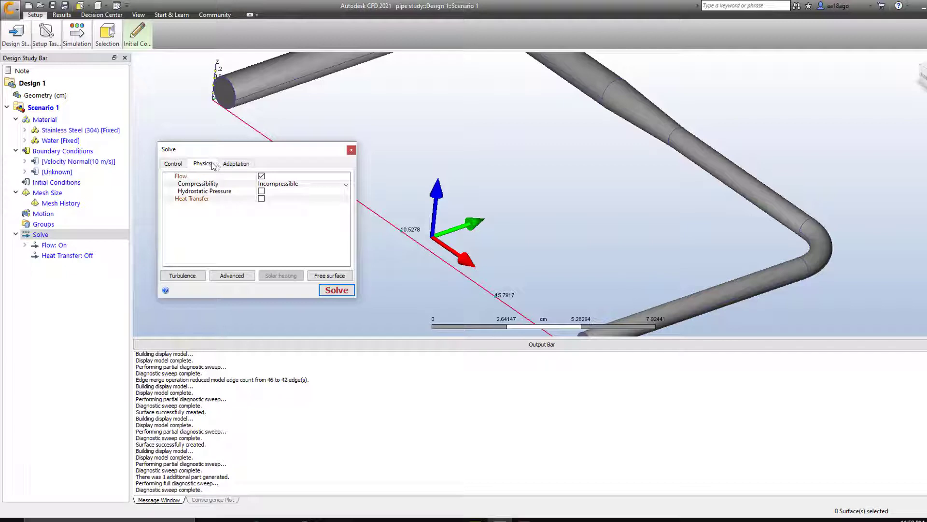
left_click(198, 276)
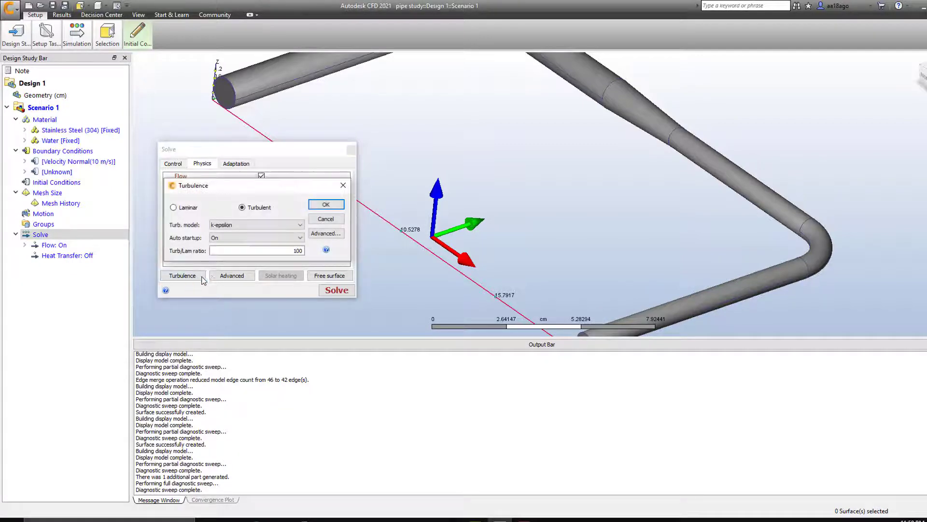
left_click(337, 223)
Set the iterations to run to 35 and start solving the scenario
left_click(178, 164)
left_click_drag(236, 154, 256, 159)
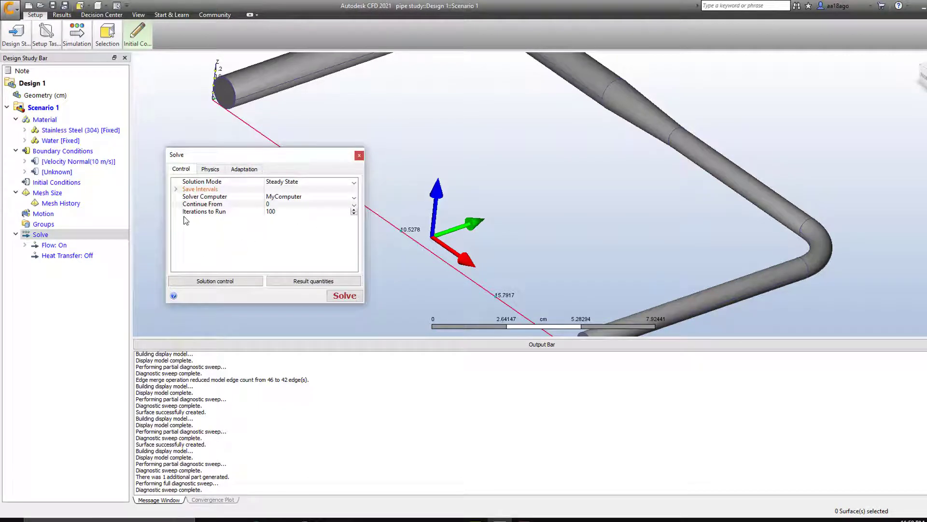
left_click(285, 212)
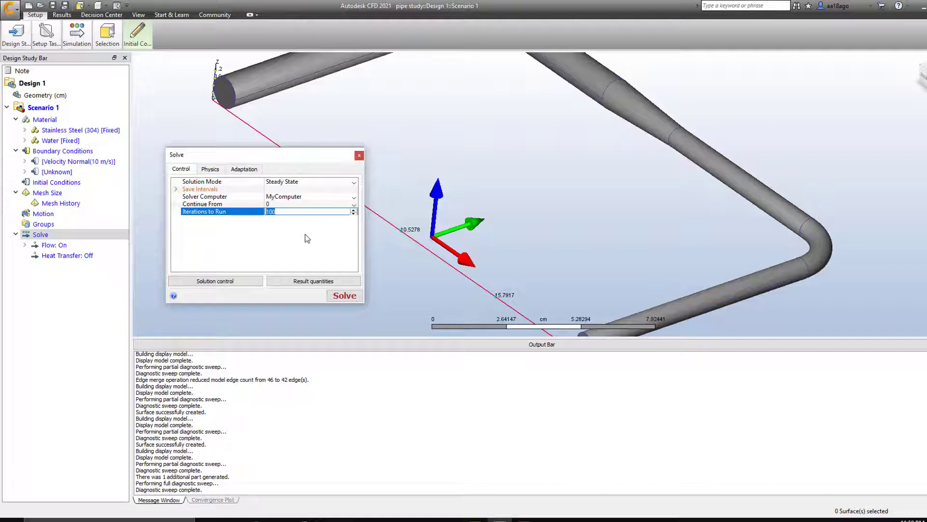
key("Return")
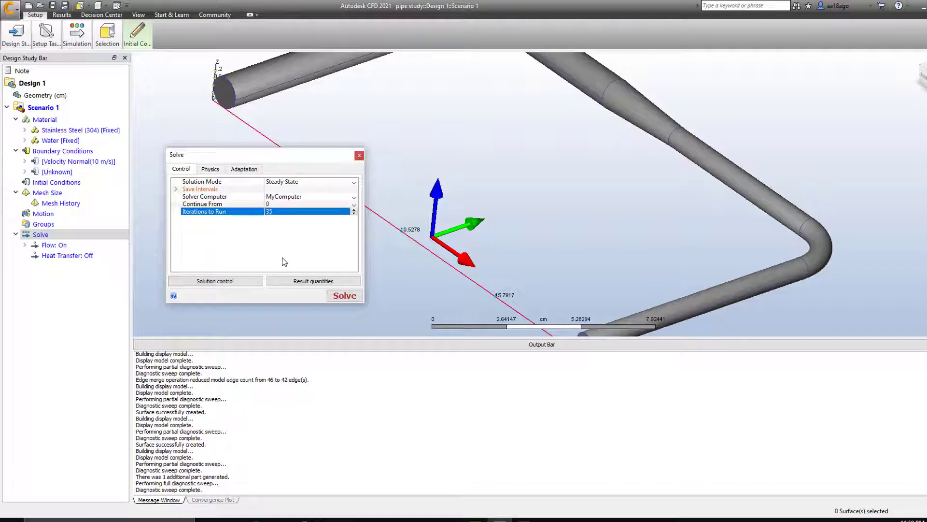
left_click(341, 298)
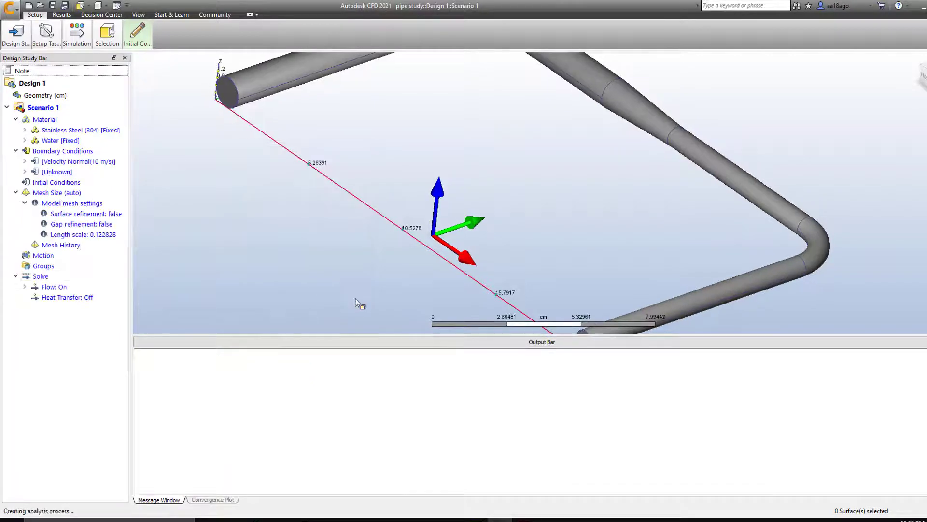
Orient the view square to the XY plane with the whole pipe in sight during the solve
scroll(349, 215, "down", 4)
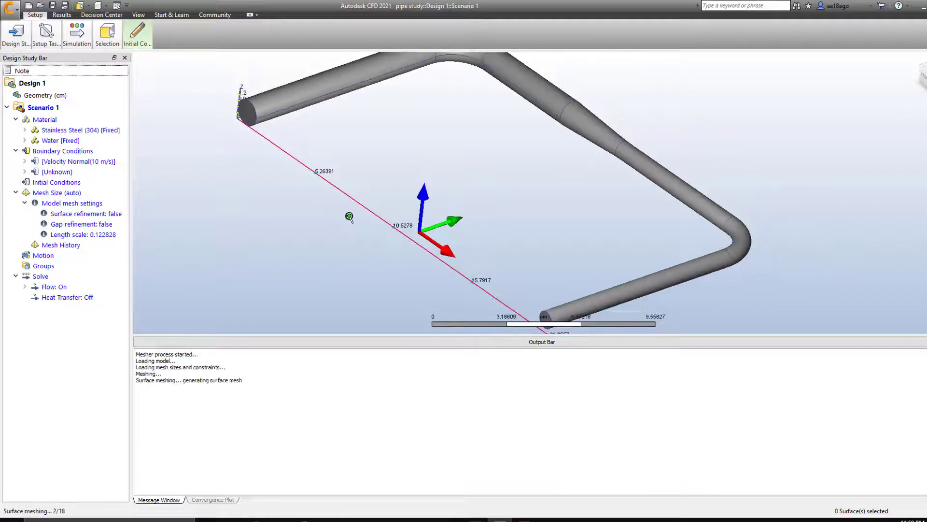
middle_click_drag(380, 249, 434, 273)
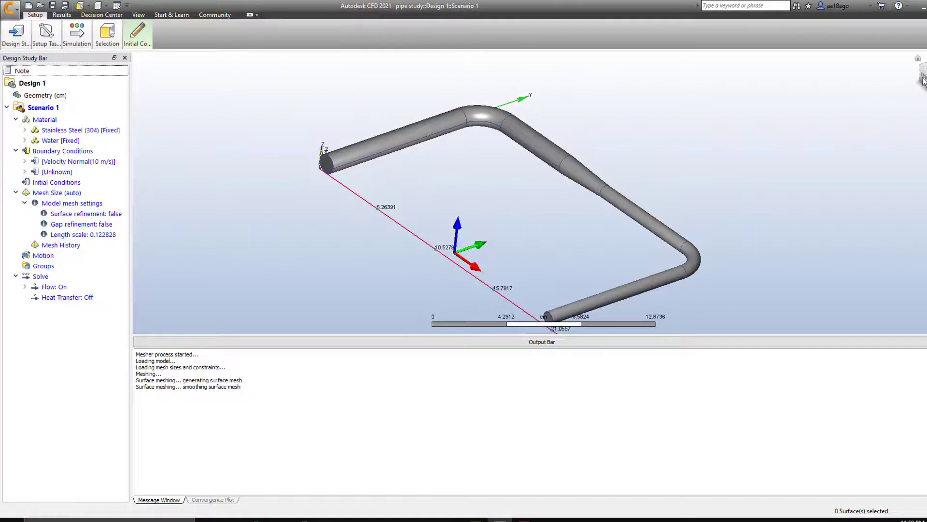
mouse_move(923, 79)
left_mouse_down()
mouse_move(925, 96)
mouse_move(926, 85)
left_mouse_up()
middle_click_drag(402, 241, 405, 241, "shift")
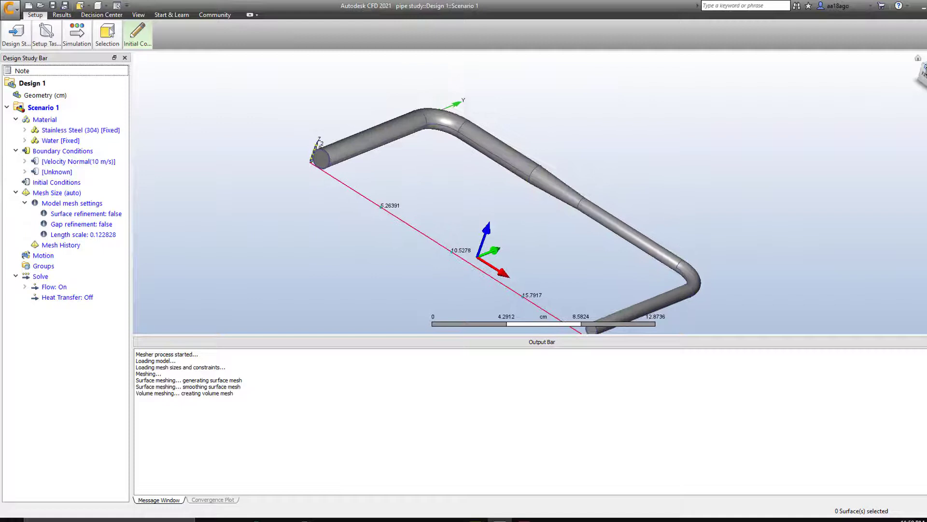
left_click(925, 71)
scroll(662, 220, "up", 2)
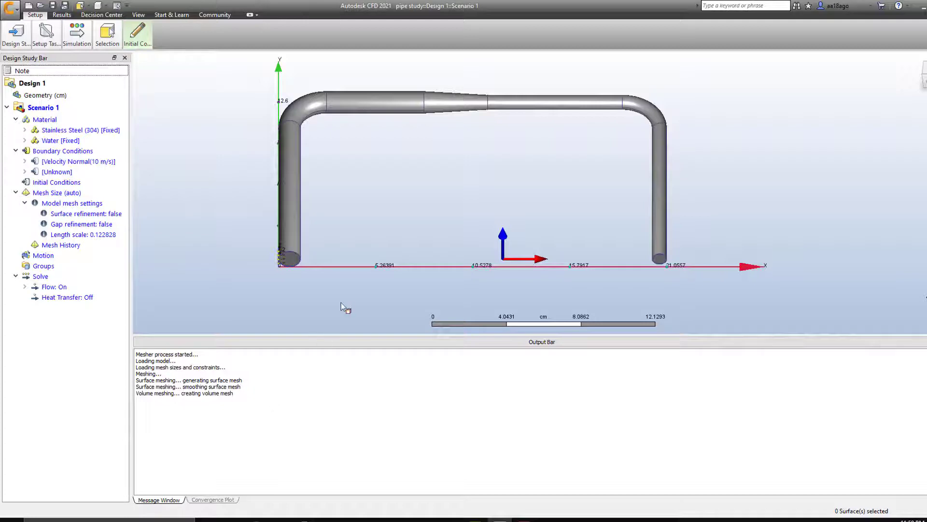
middle_click_drag(341, 303, 323, 276)
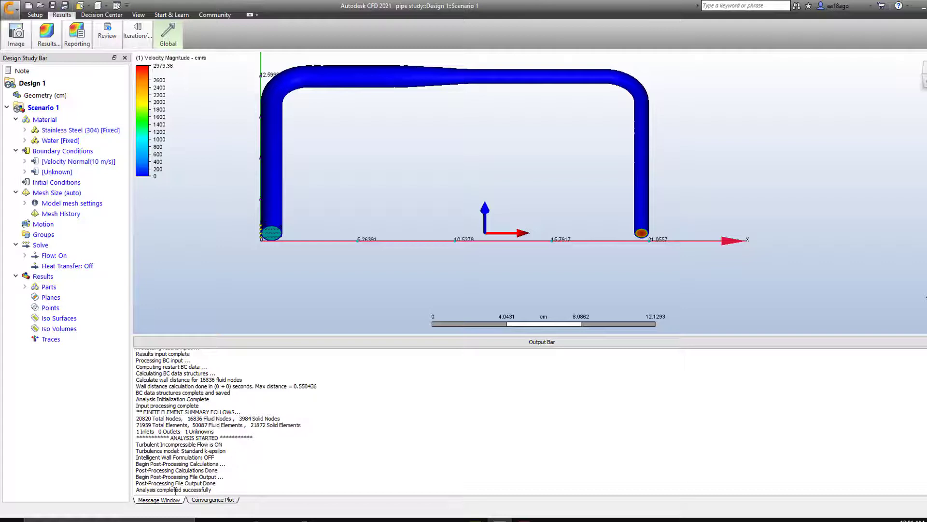
Show the convergence plot of the run and examine the velocity magnitude results on the pipe
left_click(207, 501)
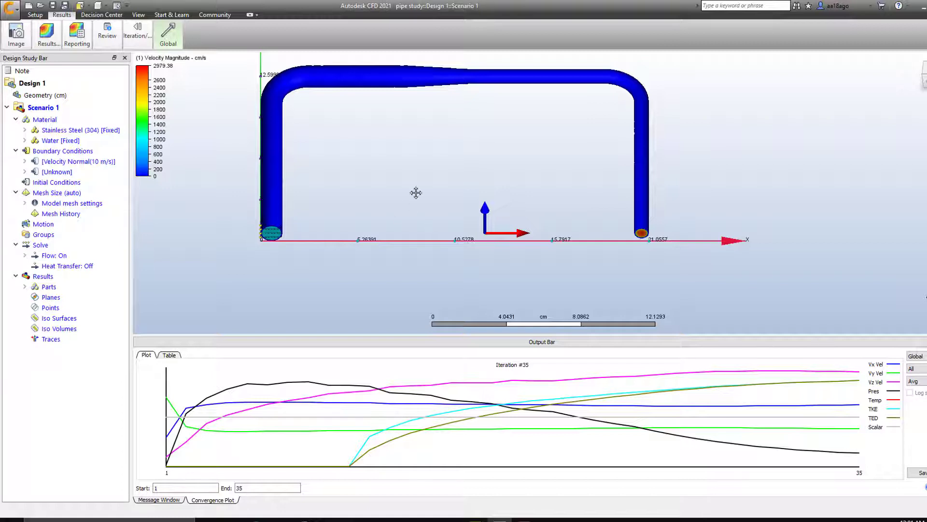
middle_click_drag(416, 193, 491, 247)
scroll(601, 262, "up", 2)
scroll(631, 261, "up", 2)
middle_click_drag(630, 257, 636, 232)
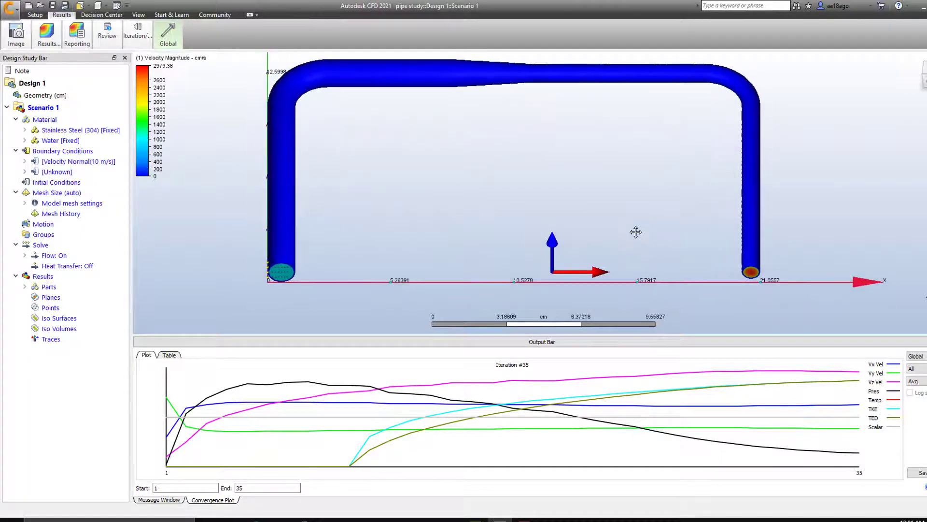
scroll(635, 232, "down", 1)
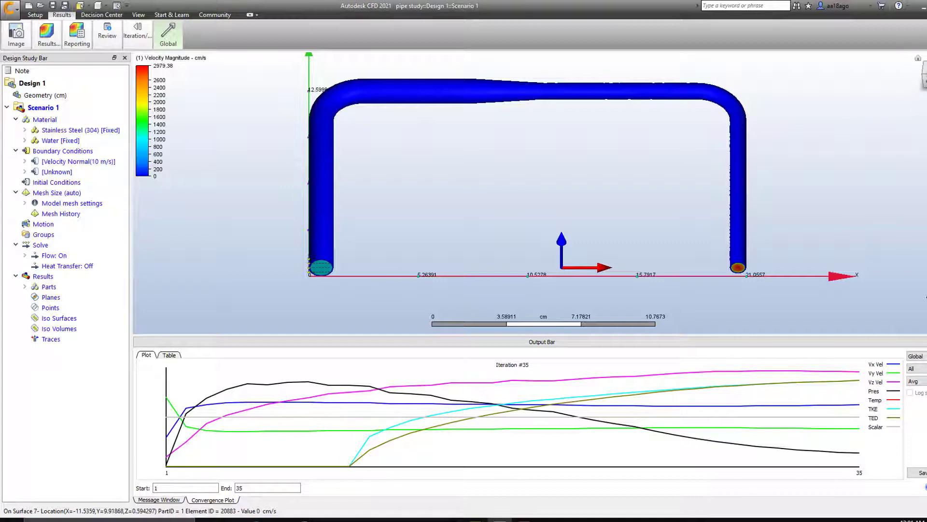
Return the model to the home view and select the scenario's Results to inspect velocity magnitude at the inlet
left_click(918, 58)
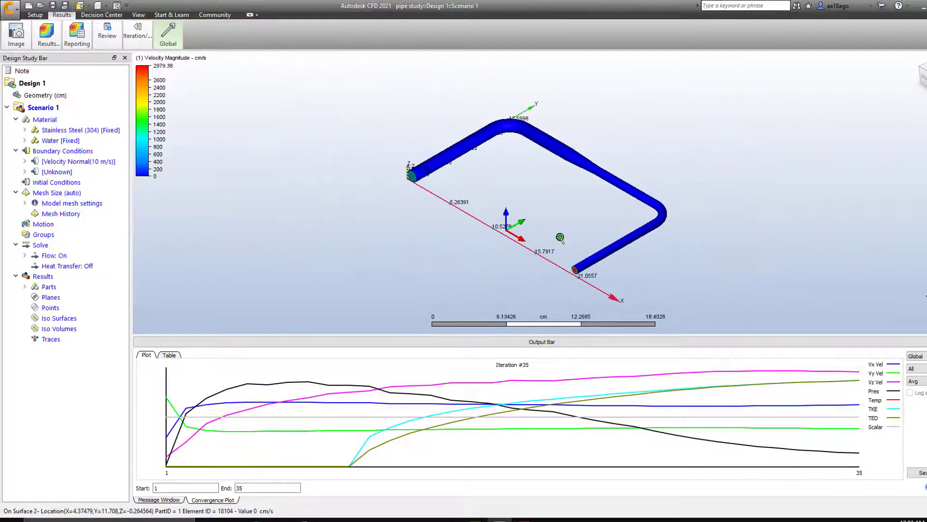
scroll(557, 234, "up", 3)
middle_click_drag(485, 168, 495, 197)
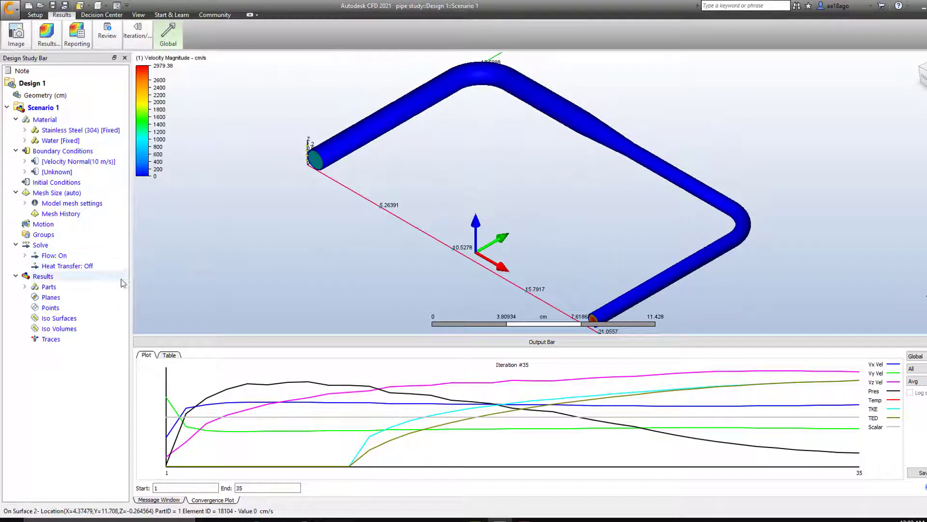
left_click(63, 277)
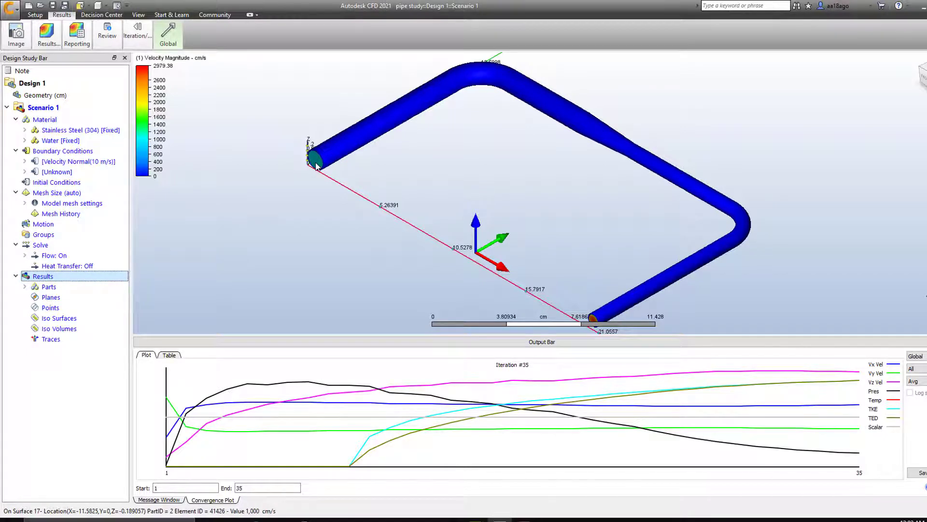
Display the Stainless Steel (304) result part as an outline
middle_click_drag(558, 189, 557, 179)
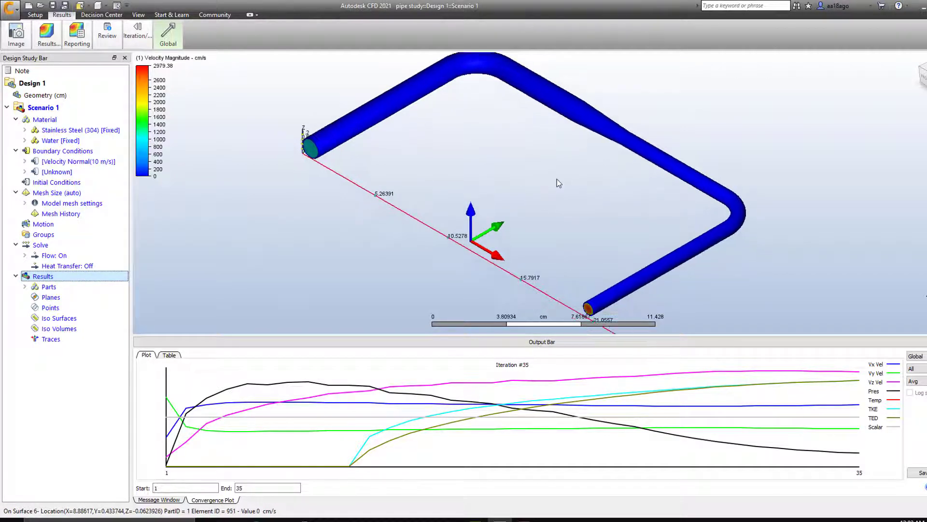
mouse_move(333, 208)
middle_mouse_down()
mouse_move(363, 252)
mouse_move(344, 216)
middle_mouse_up()
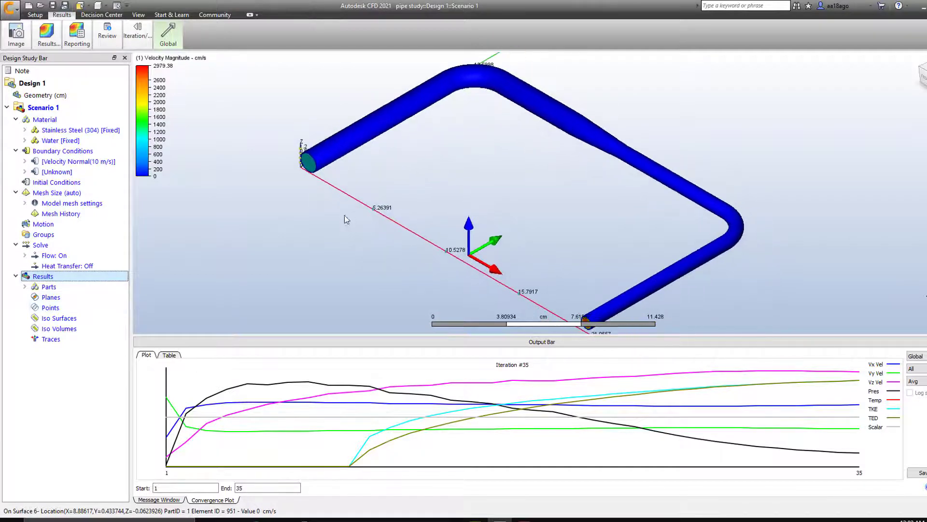
left_click(24, 287)
left_click(57, 297)
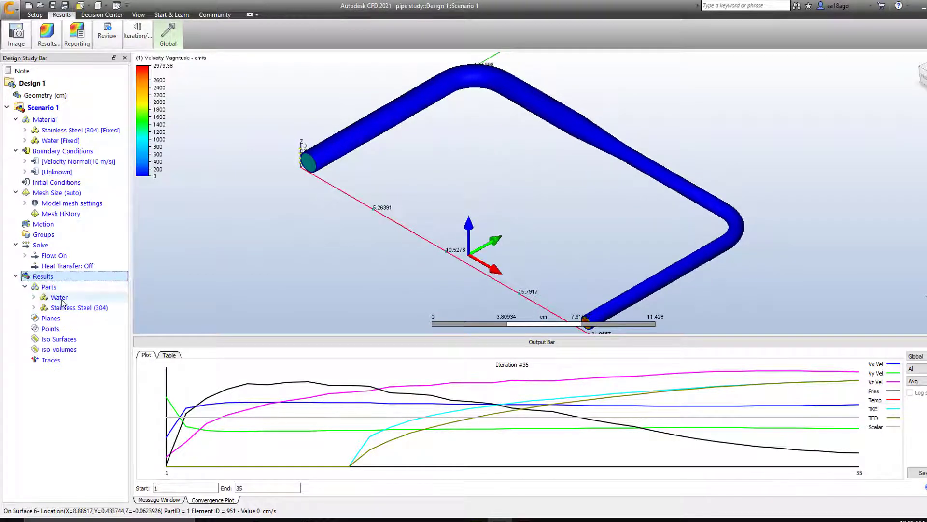
left_click(58, 308)
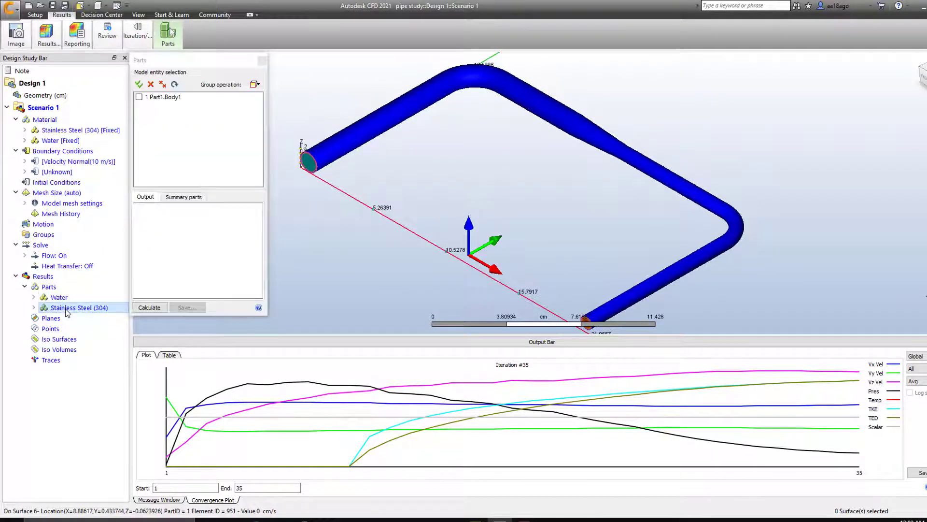
right_click(65, 309)
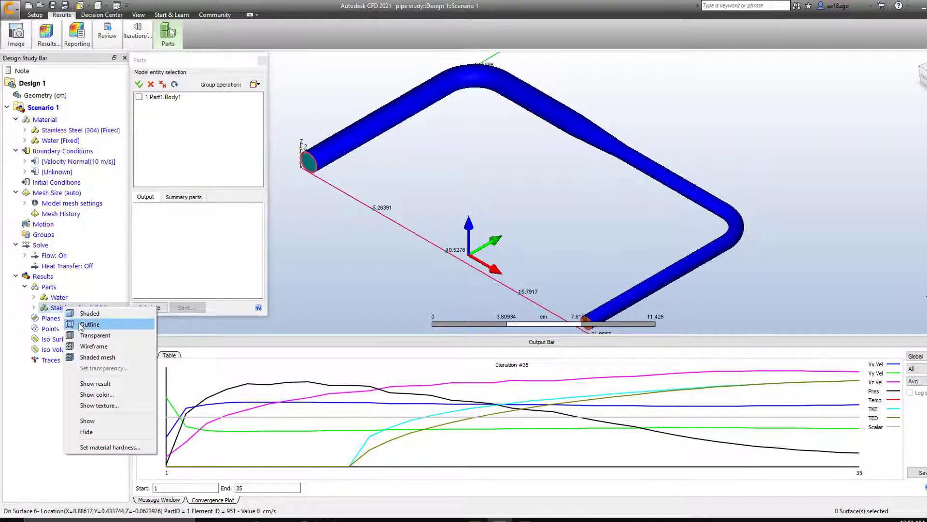
left_click(81, 325)
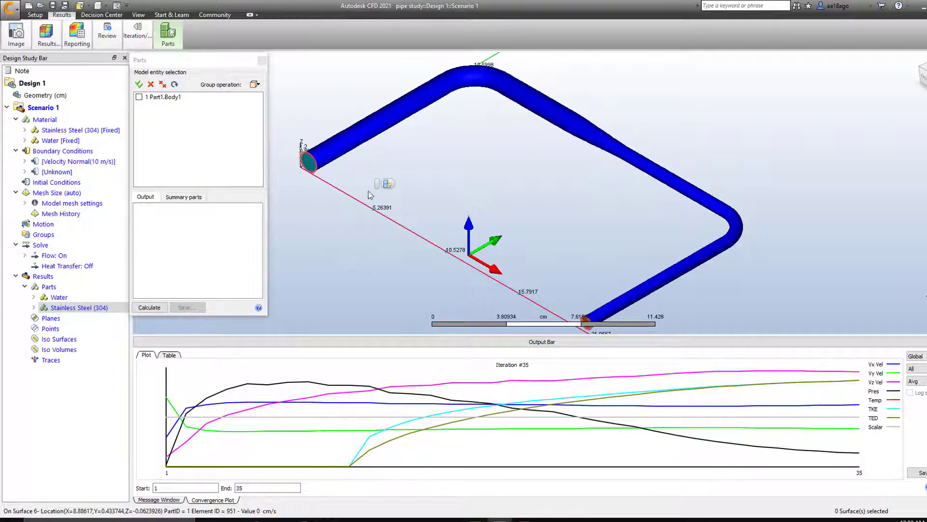
left_click(34, 307)
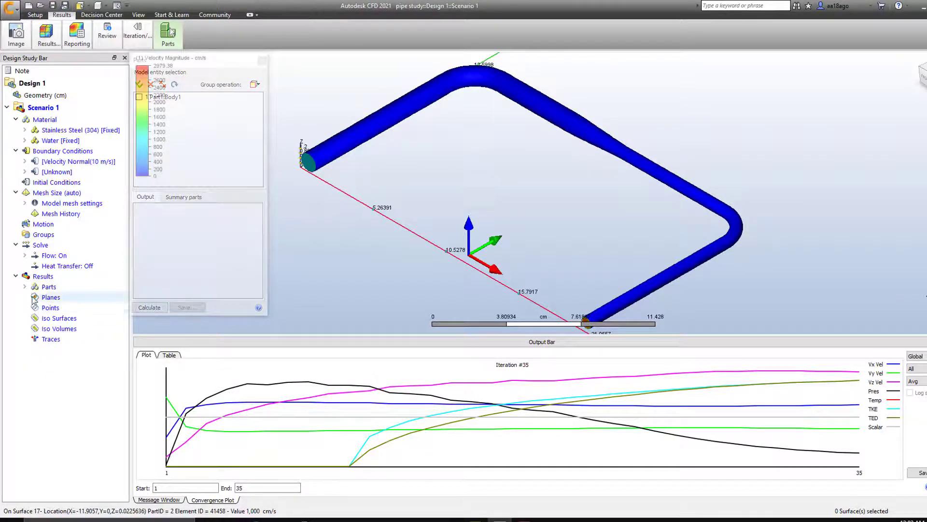
double_click(62, 309)
right_click(62, 310)
left_click(82, 322)
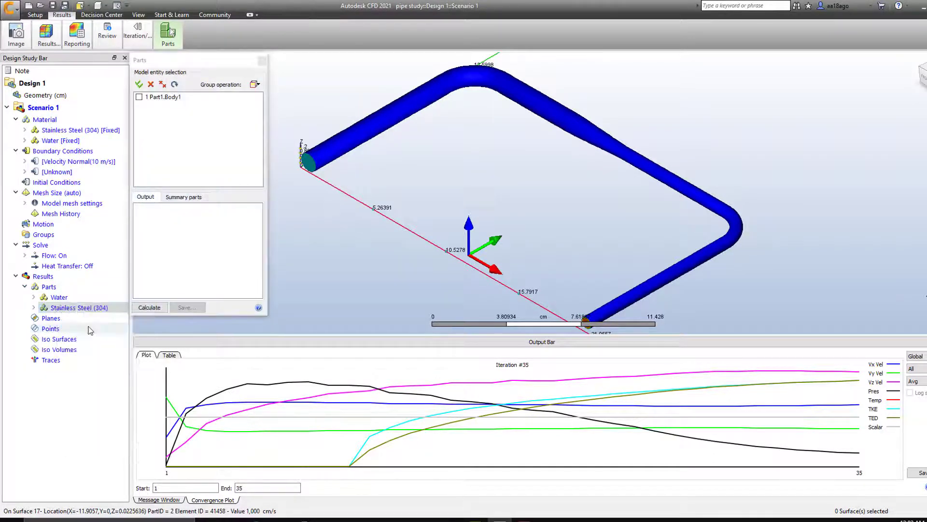
middle_click_drag(383, 131, 387, 163)
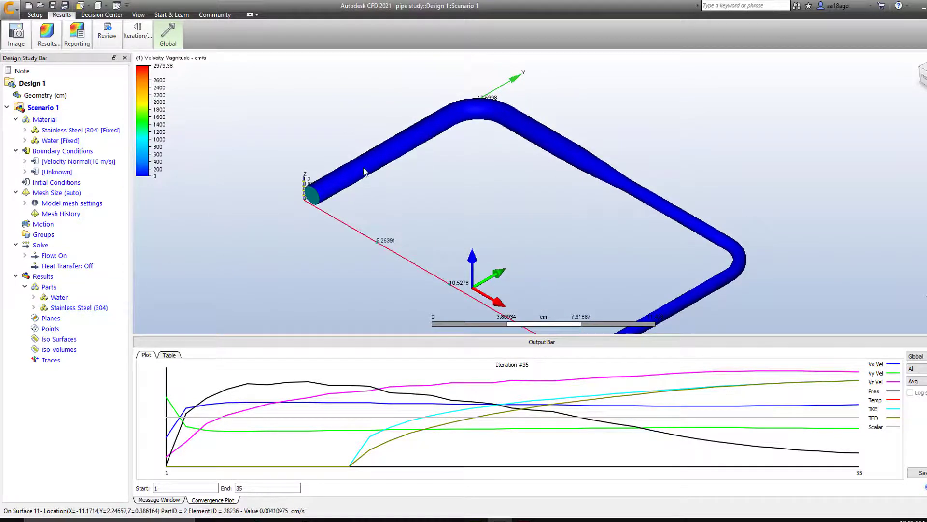
left_click(53, 318)
left_click(53, 329)
left_click(59, 339)
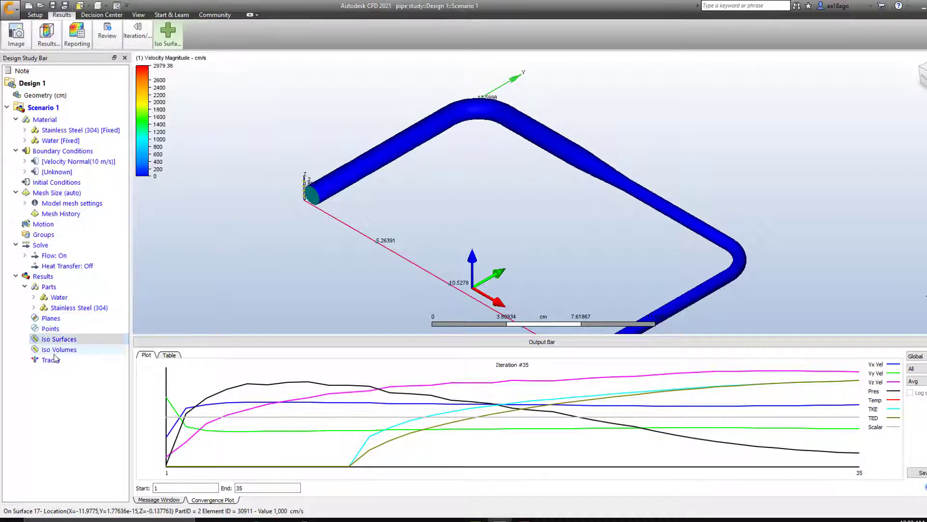
left_click(59, 349)
left_click(53, 360)
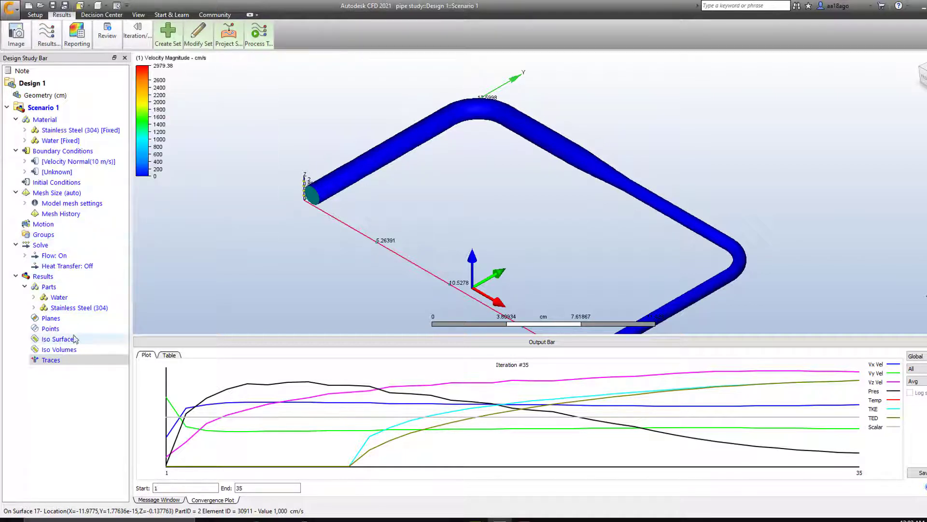
middle_click_drag(429, 243, 359, 221)
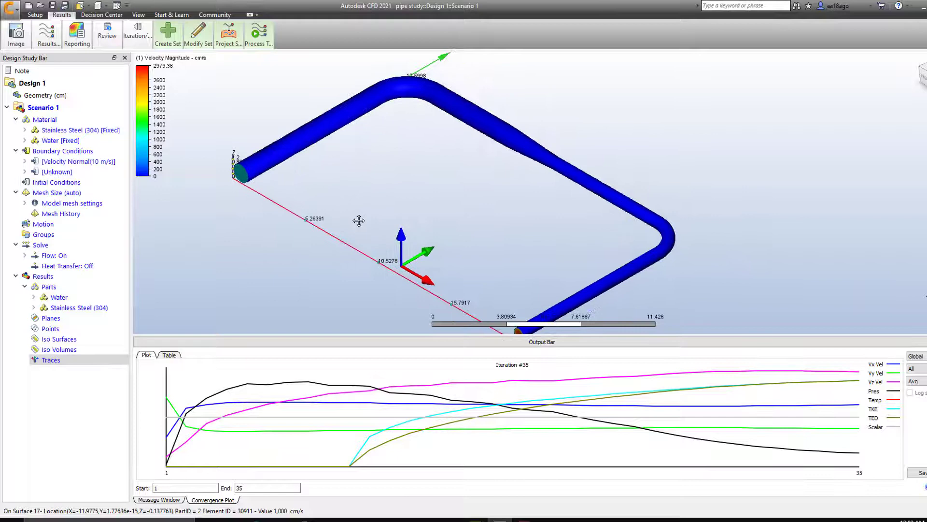
Switch the results to Traces and start adding a rectangular trace set with a grid pattern and seed density 1
left_click(54, 279)
left_click(47, 35)
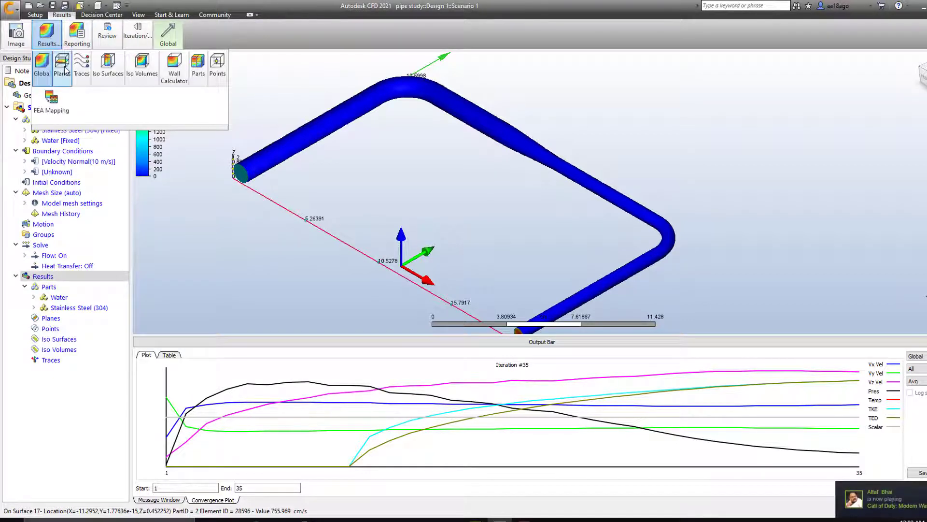
left_click(81, 77)
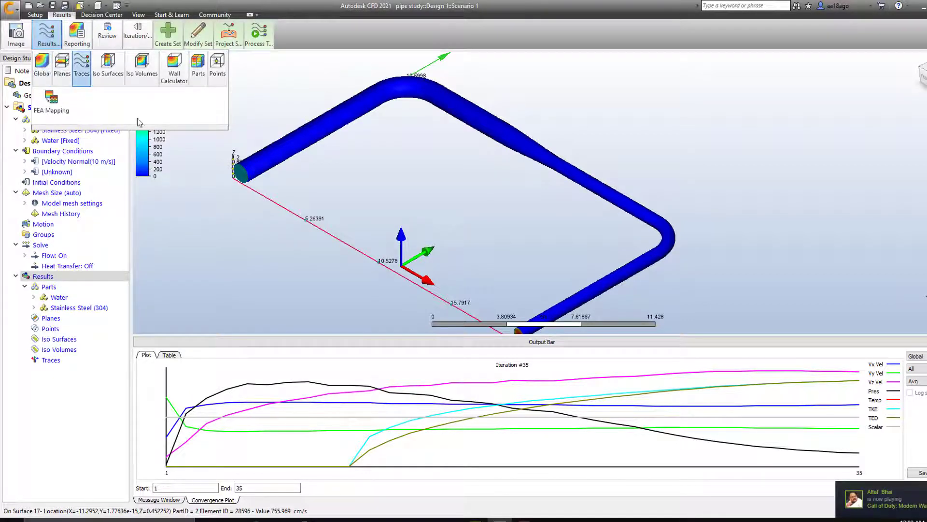
left_click(172, 42)
left_click(301, 65)
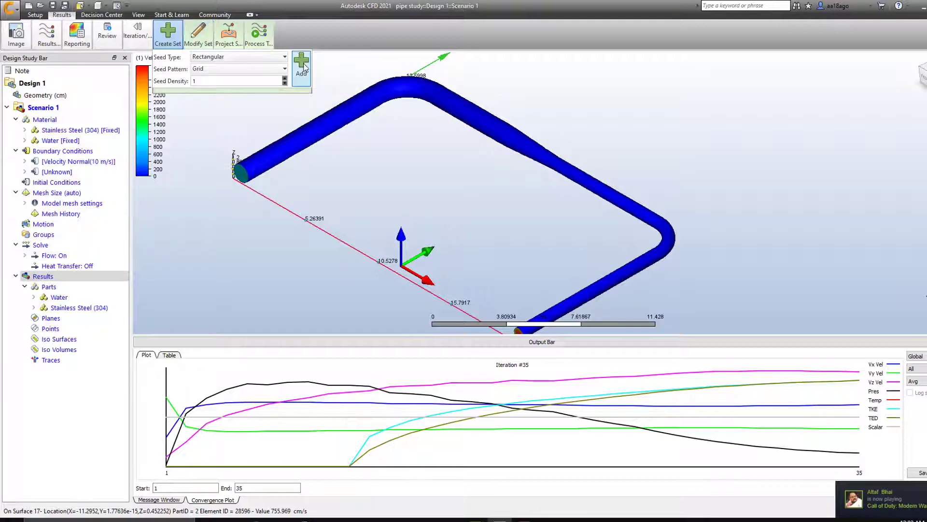
left_click(304, 202)
Place a single-seed trace set on the pipe's inlet face and expand the list of traces
middle_click_drag(268, 203, 380, 211)
scroll(335, 185, "up", 4)
scroll(354, 175, "up", 2)
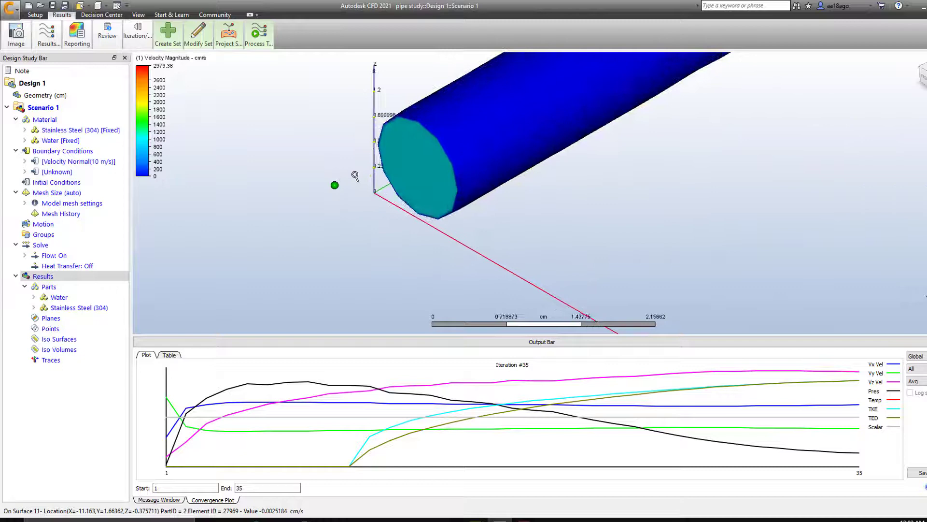
scroll(405, 189, "down", 4)
scroll(405, 189, "down", 1)
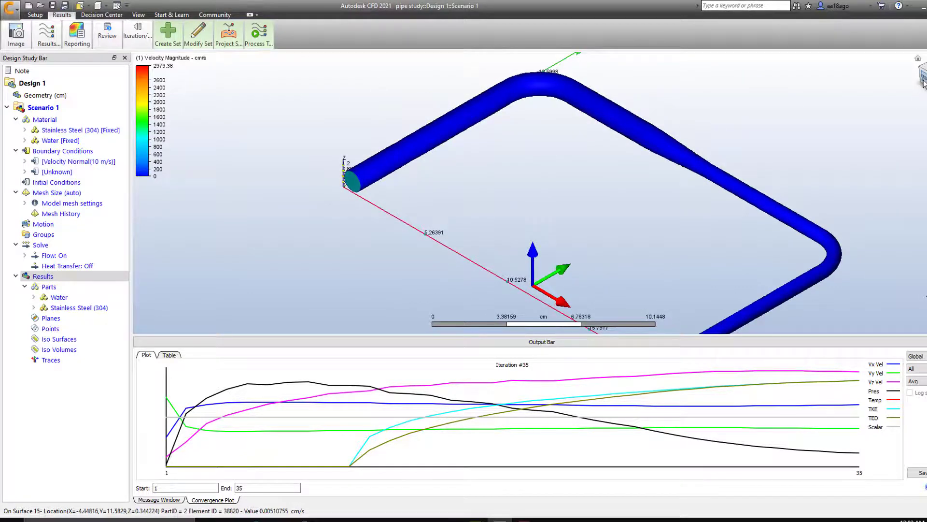
mouse_move(923, 80)
left_mouse_down()
mouse_move(925, 98)
mouse_move(925, 86)
left_mouse_up()
scroll(418, 198, "up", 3)
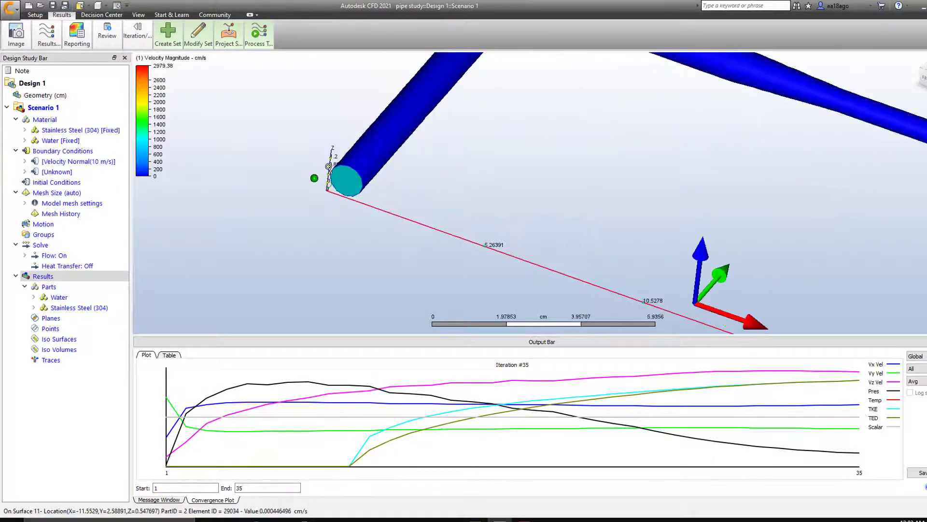
left_click(925, 79)
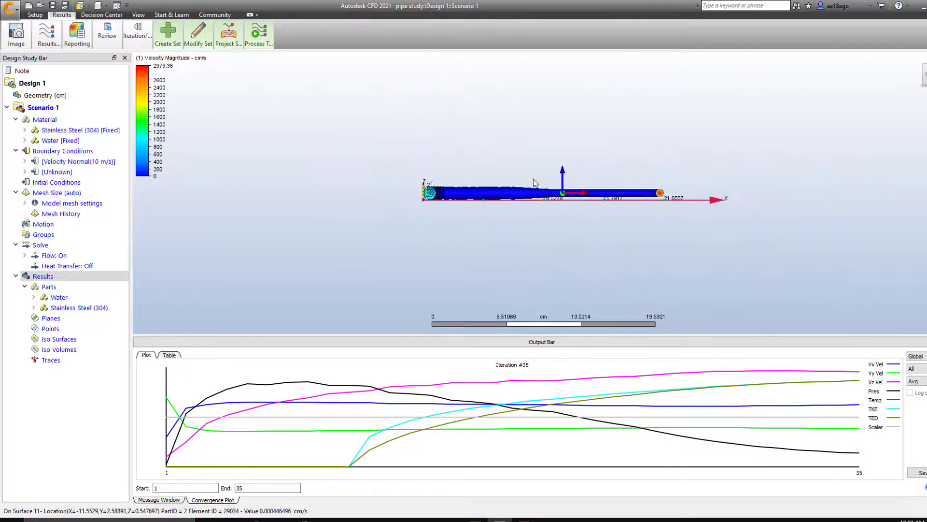
left_click_drag(413, 179, 484, 194)
scroll(484, 195, "up", 3)
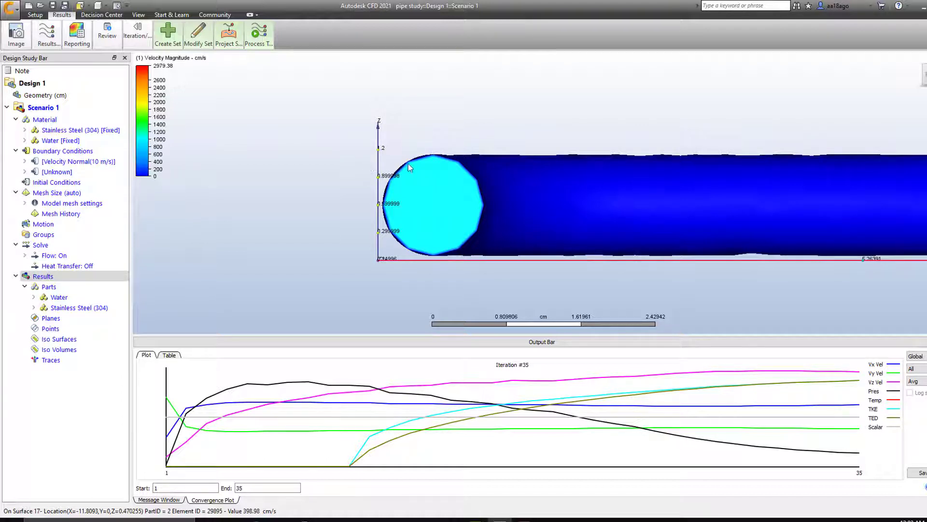
left_click(168, 33)
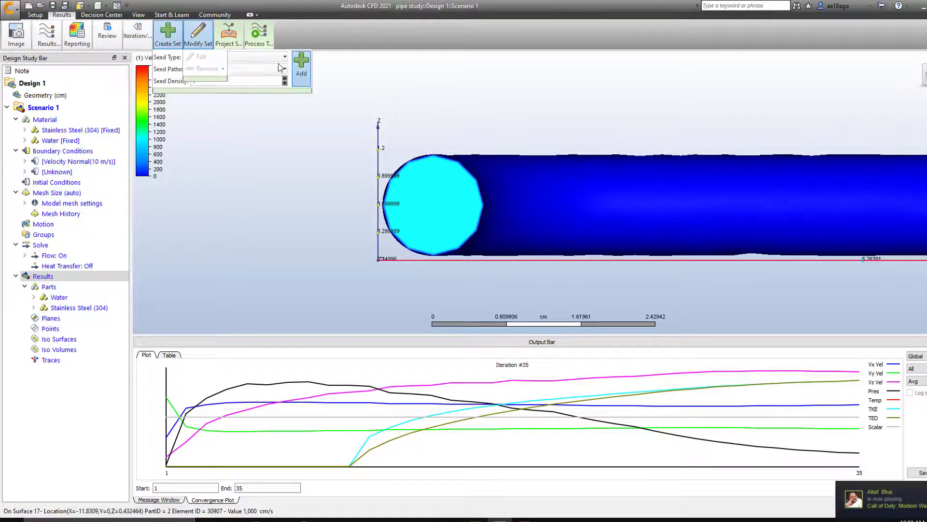
left_click(424, 169)
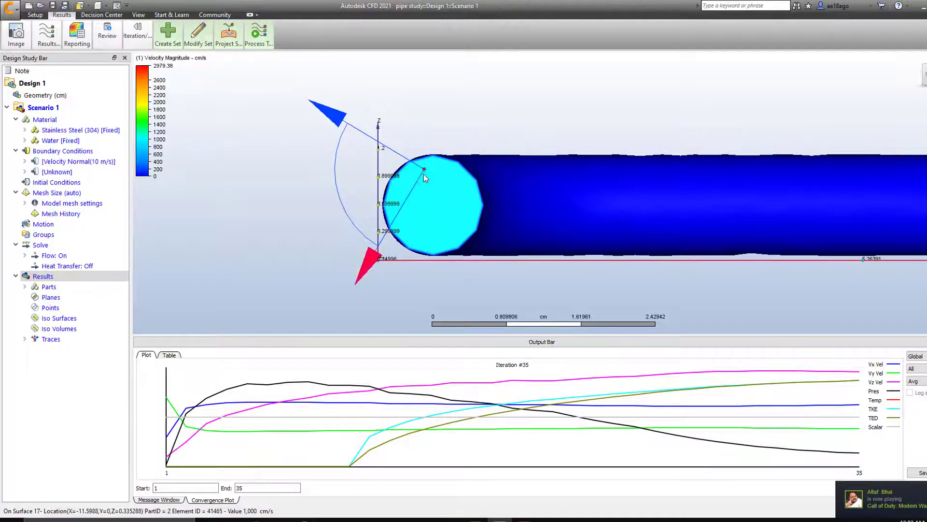
left_click(25, 338)
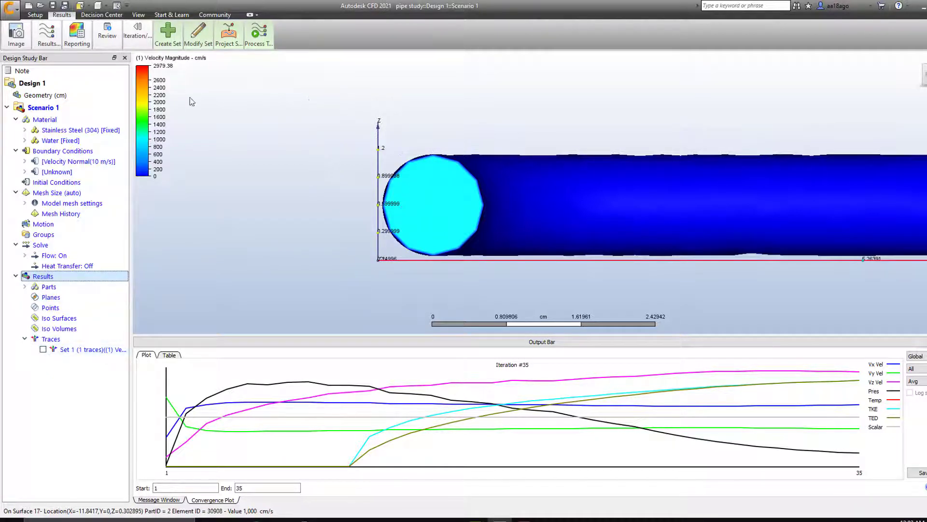
Add a second rectangular trace set with a grid pattern and seed density 1, spanning the pipe's inlet face
left_click(173, 39)
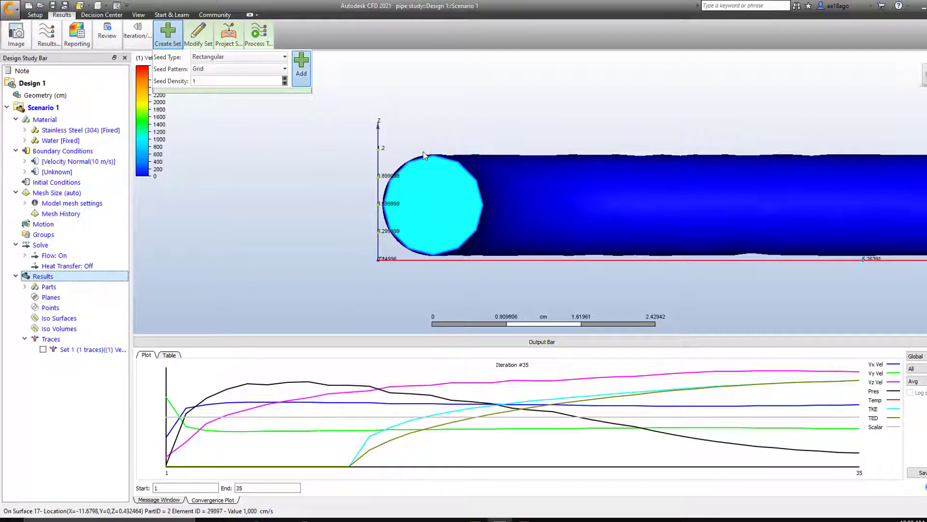
left_click_drag(431, 158, 487, 198)
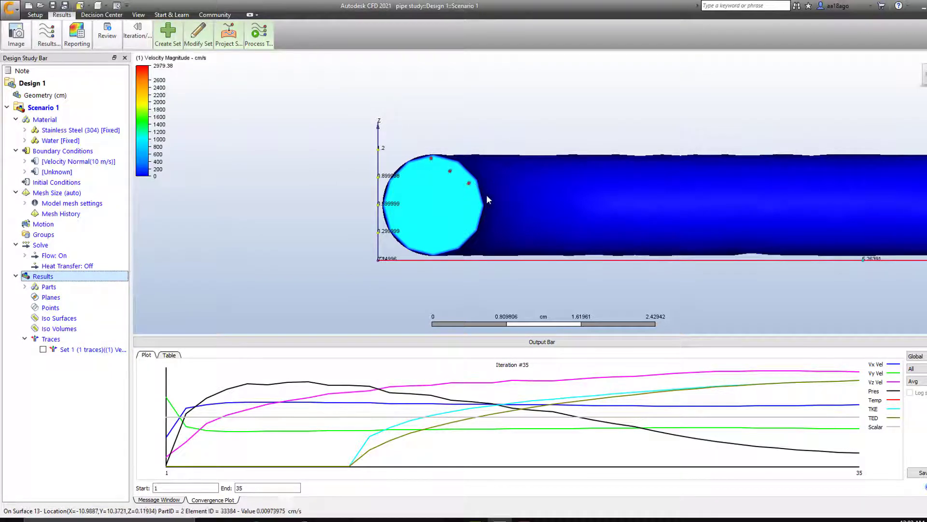
left_click(487, 197)
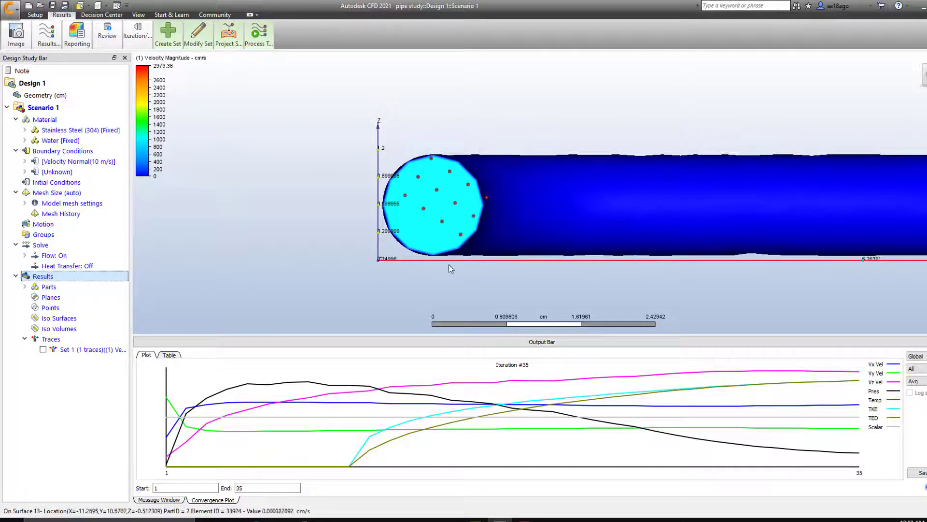
left_click(472, 331)
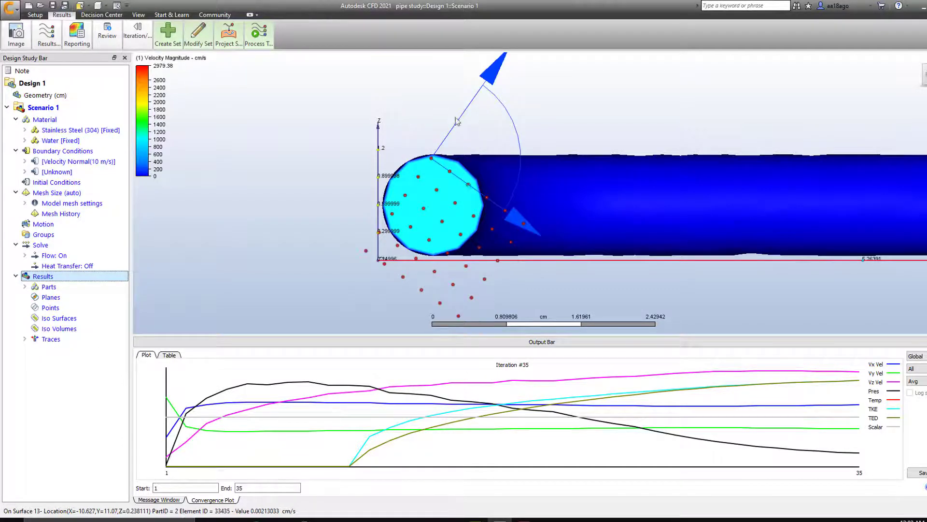
Reposition the seed grid of the second trace set across the inlet face and inward along the pipe
left_click_drag(459, 122, 462, 118)
left_click_drag(508, 203, 487, 191)
left_click_drag(451, 134, 481, 130)
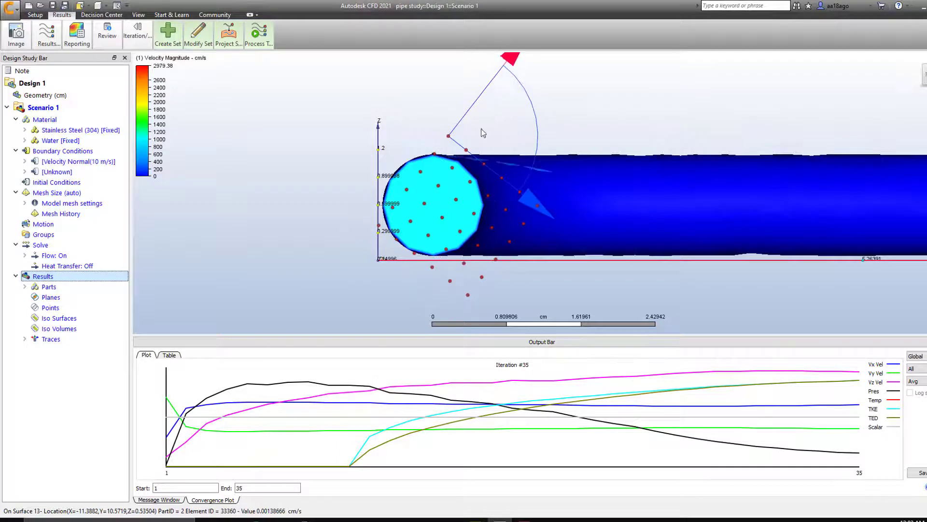
middle_click_drag(507, 197, 662, 208, "shift")
scroll(663, 208, "down", 2)
scroll(663, 208, "down", 1)
left_click_drag(416, 206, 402, 196)
left_click_drag(351, 174, 395, 160)
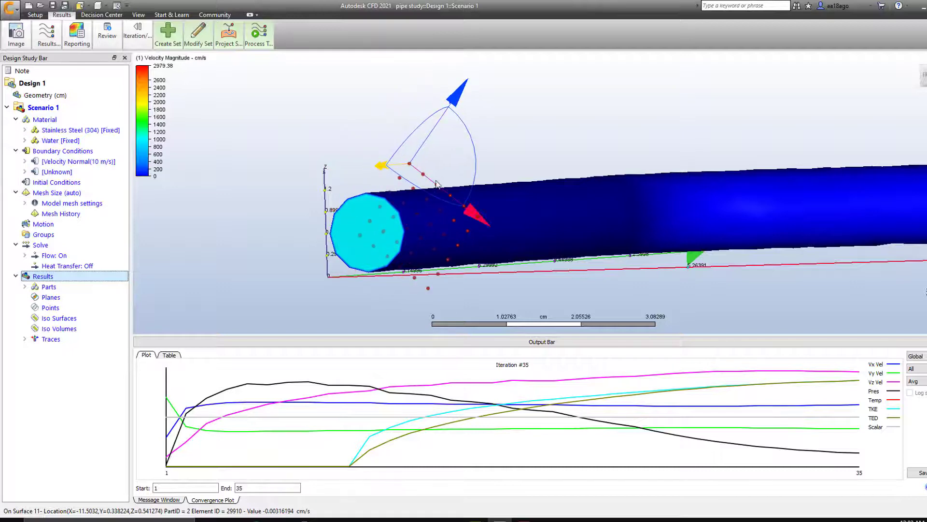
Examine the trace seeds at the inlet face and the seed grid's position on the pipe
mouse_move(926, 76)
left_mouse_down()
mouse_move(926, 99)
mouse_move(926, 65)
mouse_move(926, 84)
left_mouse_up()
middle_click_drag(620, 167, 718, 25)
scroll(461, 182, "down", 4)
middle_click_drag(493, 231, 607, 174)
scroll(337, 245, "up", 6)
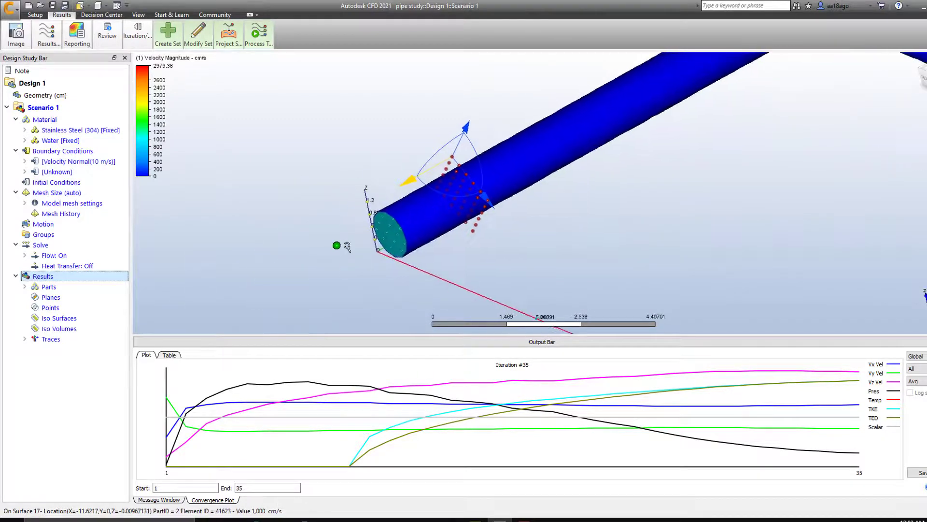
scroll(405, 246, "up", 3)
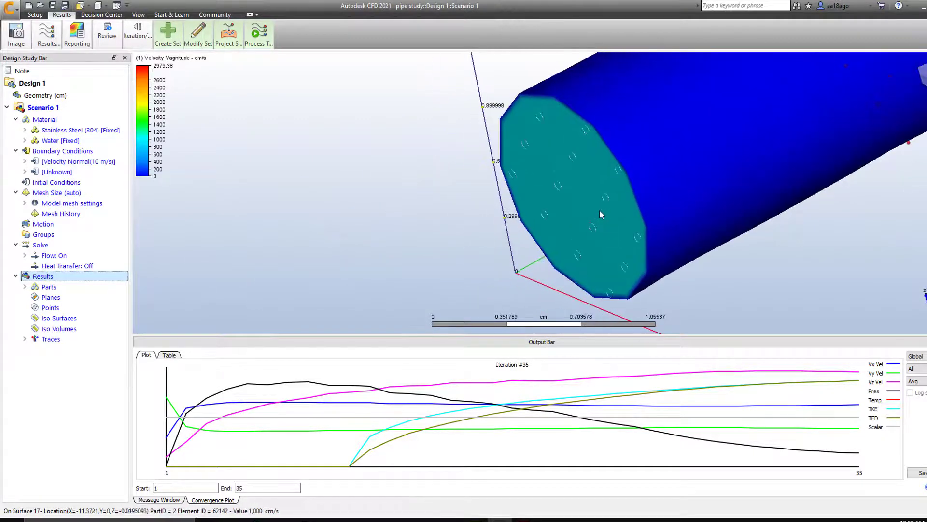
scroll(608, 219, "down", 2)
scroll(612, 222, "down", 5)
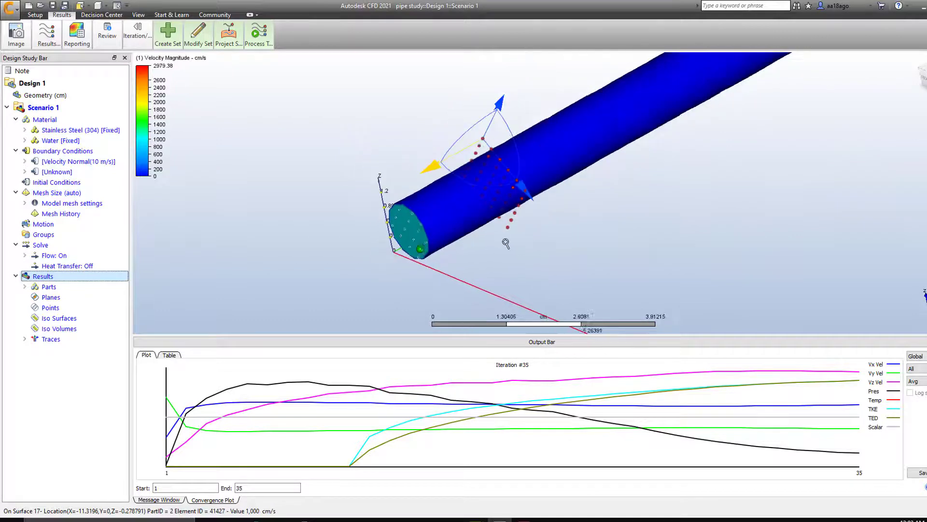
scroll(588, 257, "down", 2)
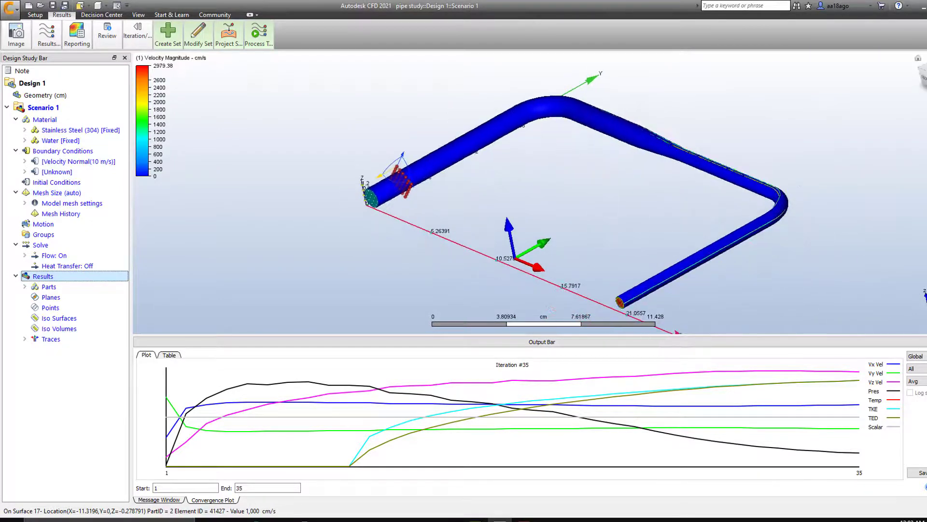
Display the Water result part as an outline to expose the flow traces inside the pipe
middle_click_drag(588, 257, 541, 237, "shift")
middle_click_drag(463, 198, 442, 191, "shift")
left_click(24, 286)
left_click(57, 297)
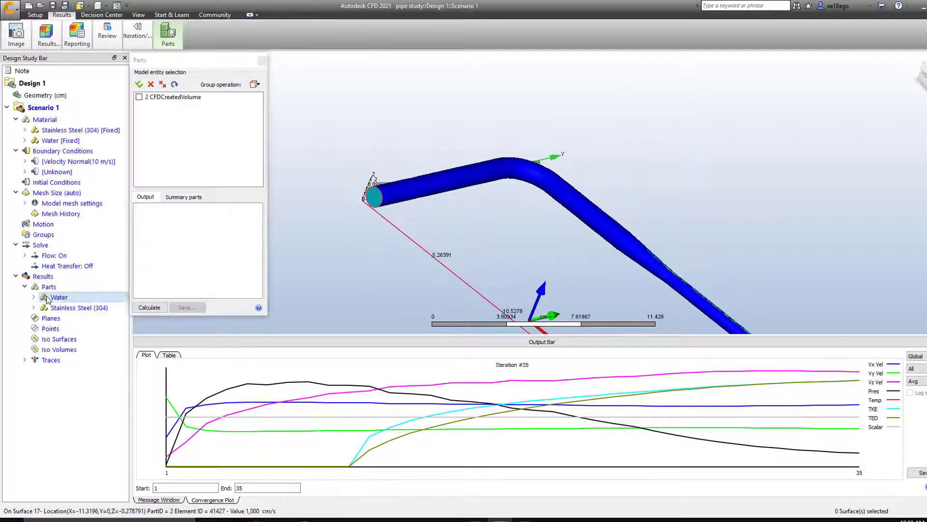
right_click(43, 296)
left_click(62, 316)
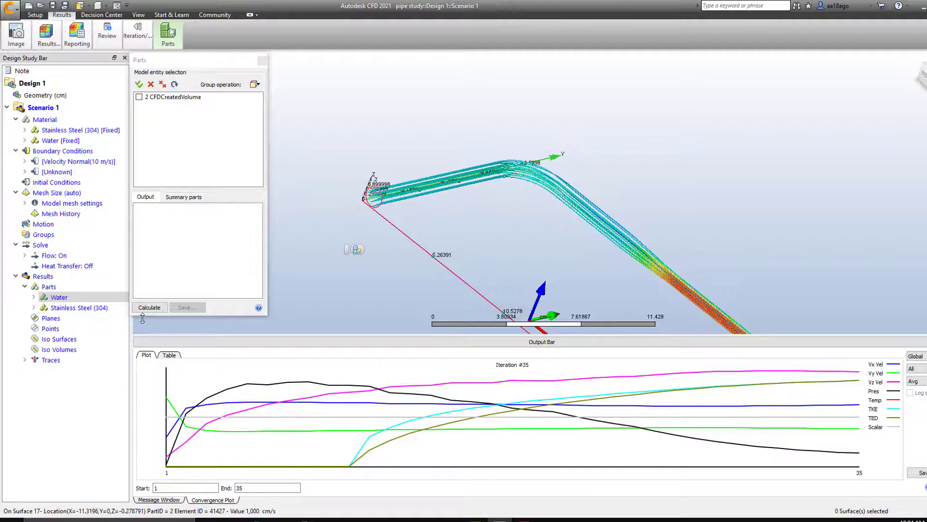
Examine the velocity-coloured flow traces along the pipe, especially where the diameter narrows on the middle run
left_click(262, 60)
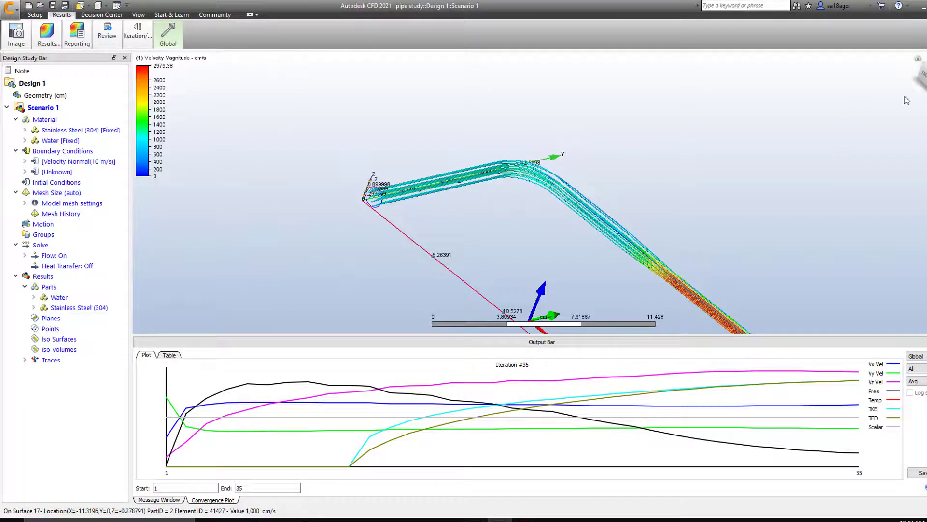
mouse_move(925, 74)
left_mouse_down()
mouse_move(926, 99)
mouse_move(919, 75)
left_mouse_up()
middle_click_drag(765, 100, 318, 195, "shift")
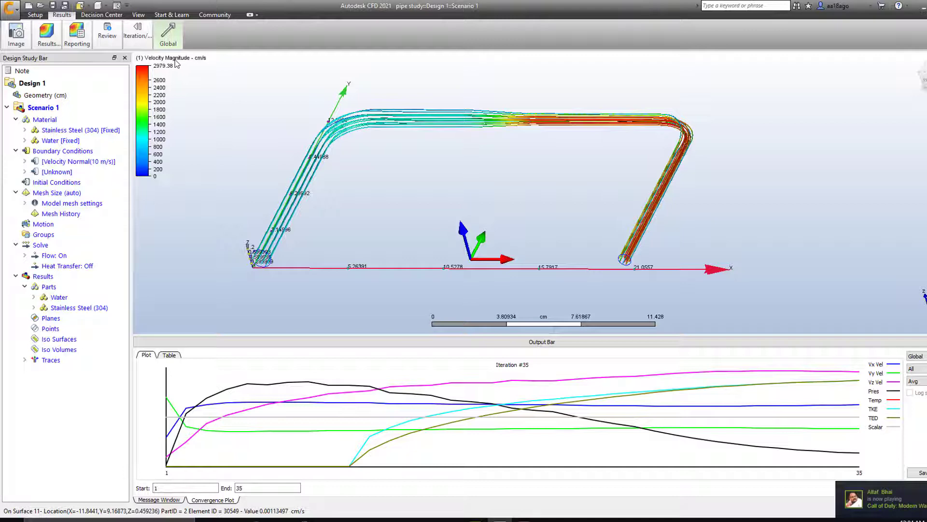
scroll(270, 205, "up", 3)
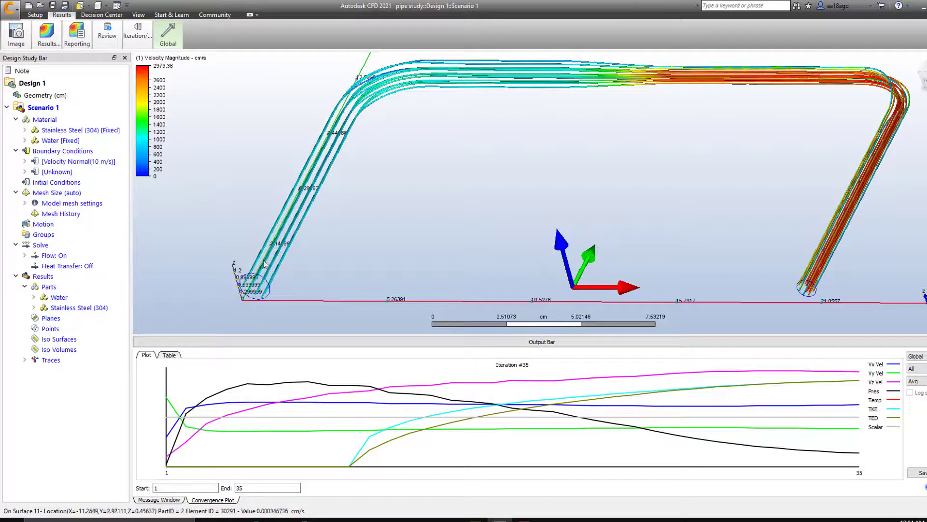
scroll(269, 292, "down", 3)
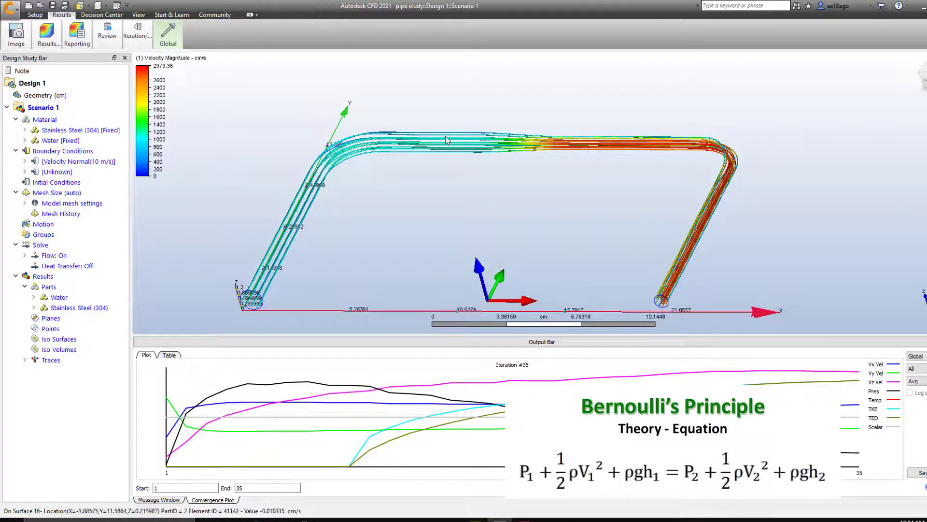
left_click(920, 85)
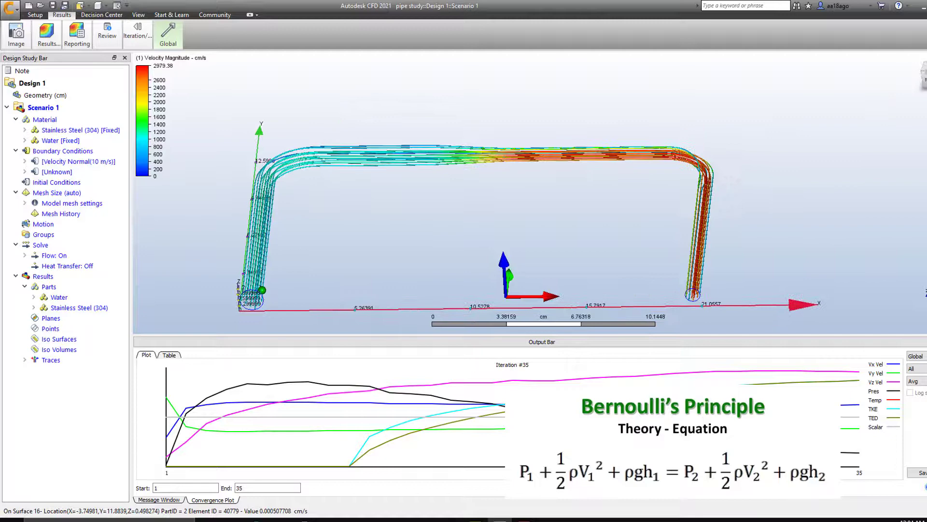
scroll(499, 150, "up", 4)
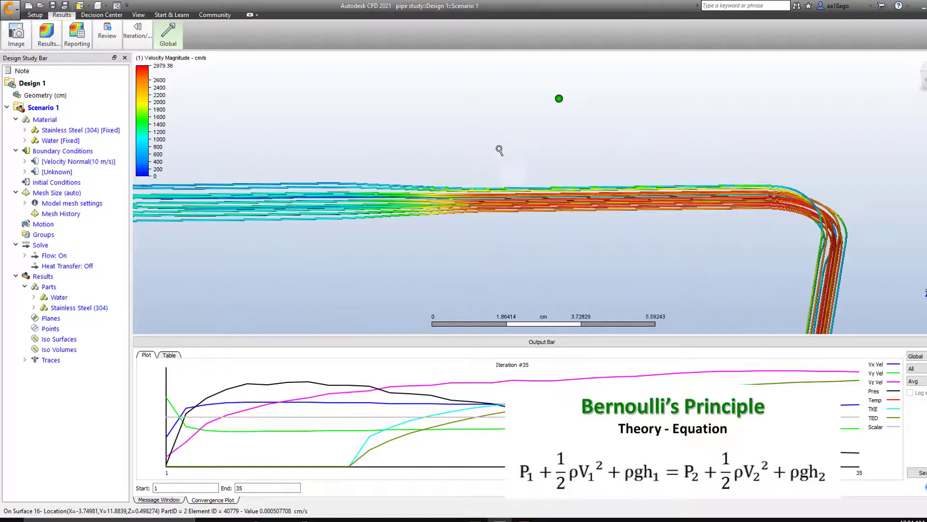
scroll(498, 165, "down", 5)
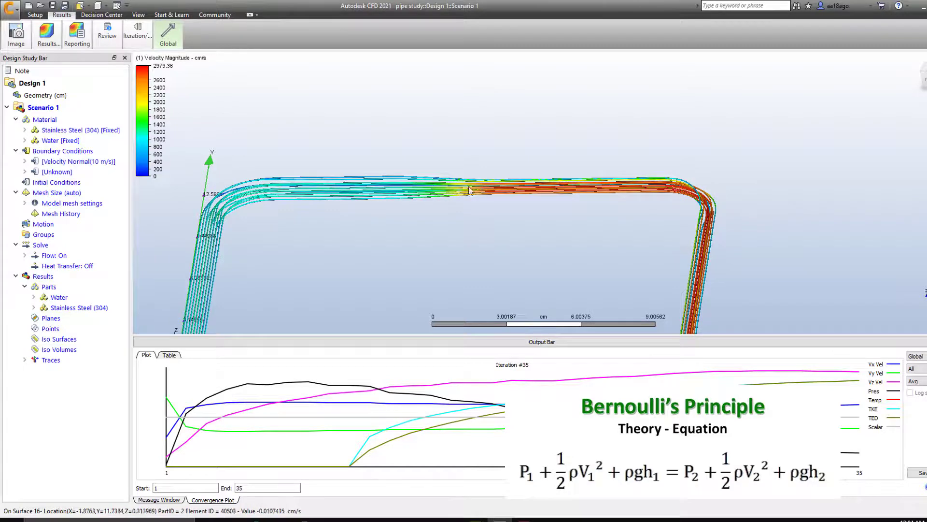
scroll(480, 189, "up", 3)
middle_click_drag(412, 202, 458, 206)
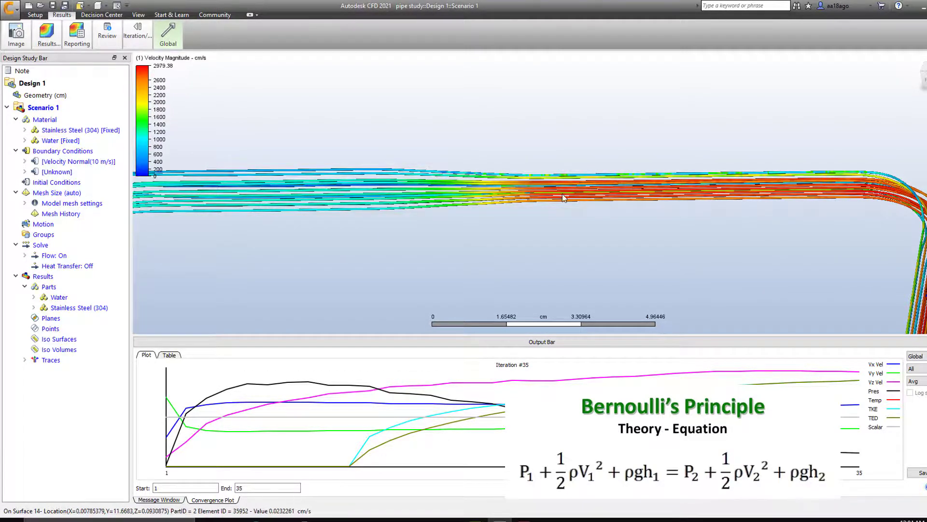
scroll(563, 194, "down", 2)
scroll(562, 195, "down", 1)
middle_click_drag(567, 196, 540, 197)
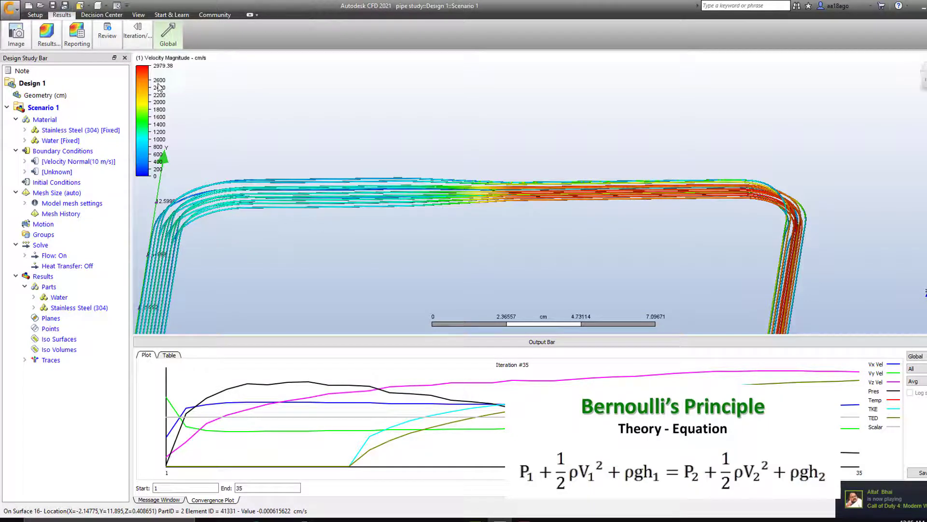
scroll(385, 166, "down", 7)
middle_click_drag(458, 174, 443, 100)
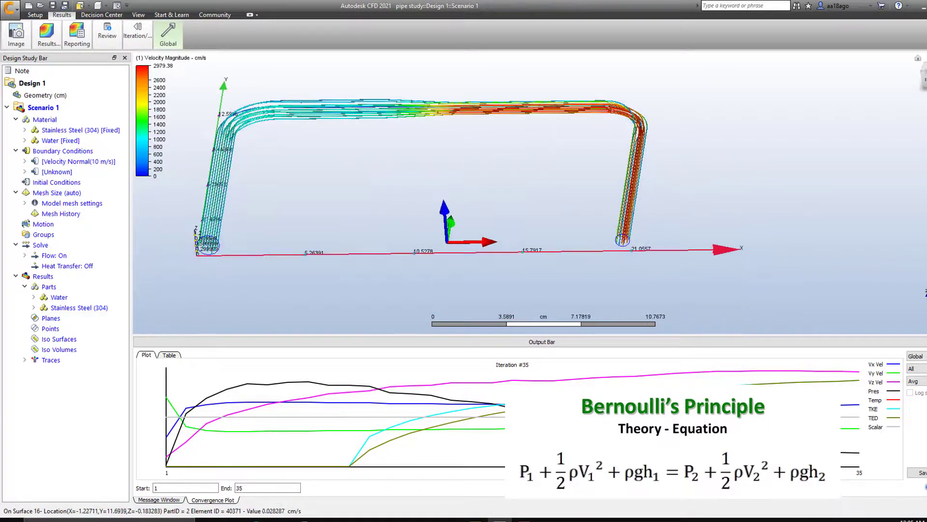
Inspect the flow traces from several orientations, from the inlet through the bends to the pipe outlet
middle_click_drag(371, 91, 275, 121, "shift")
middle_click_drag(408, 191, 420, 193, "shift")
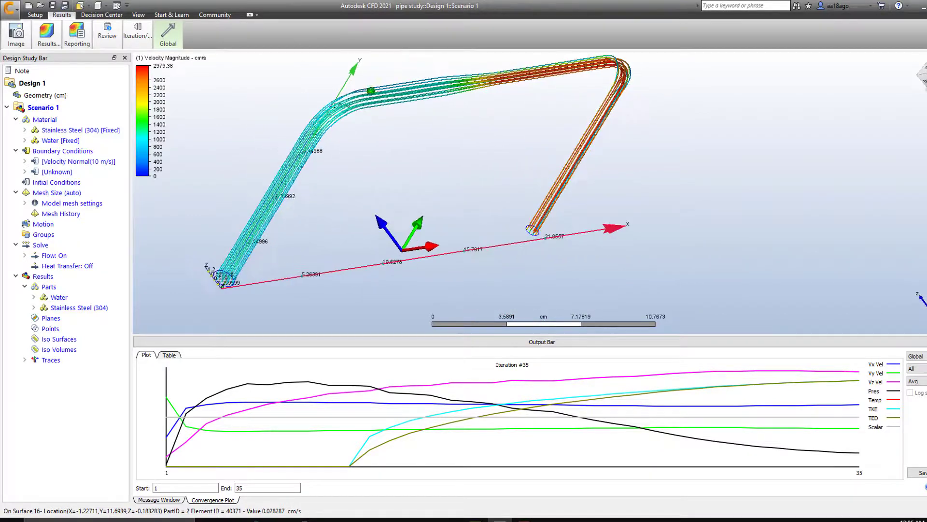
left_click(926, 74)
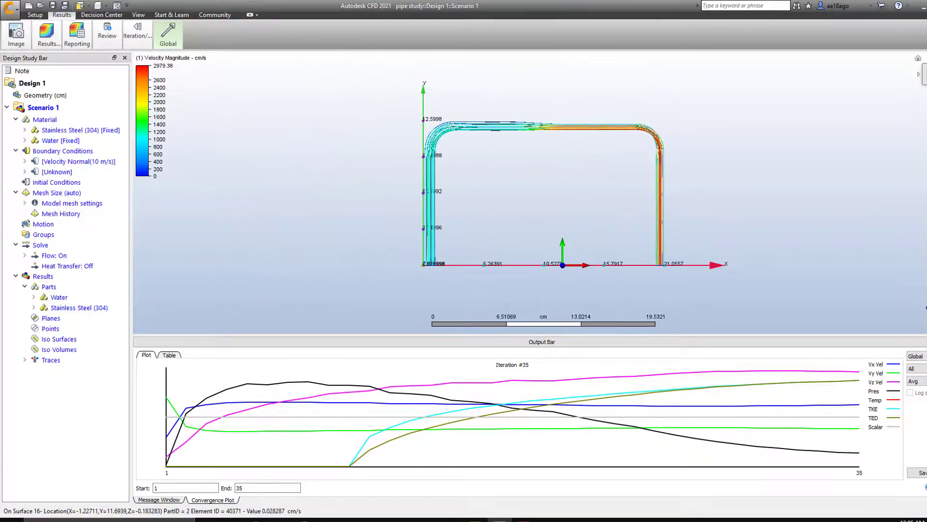
left_click(926, 73)
left_click_drag(926, 75, 902, 92)
left_click(925, 74)
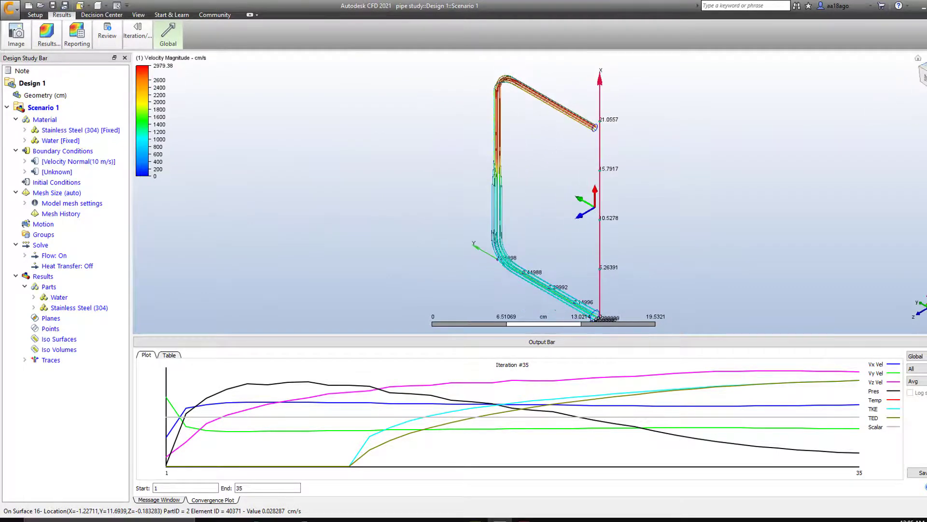
left_click(918, 60)
scroll(612, 194, "down", 2)
scroll(610, 193, "up", 6)
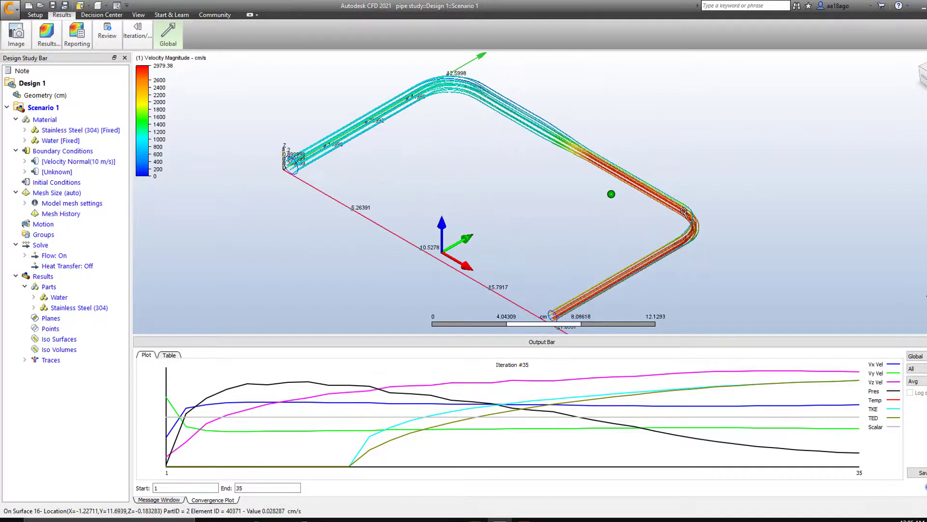
middle_click_drag(760, 218, 780, 167)
scroll(777, 184, "up", 3)
middle_click_drag(615, 167, 685, 192)
scroll(684, 194, "down", 4)
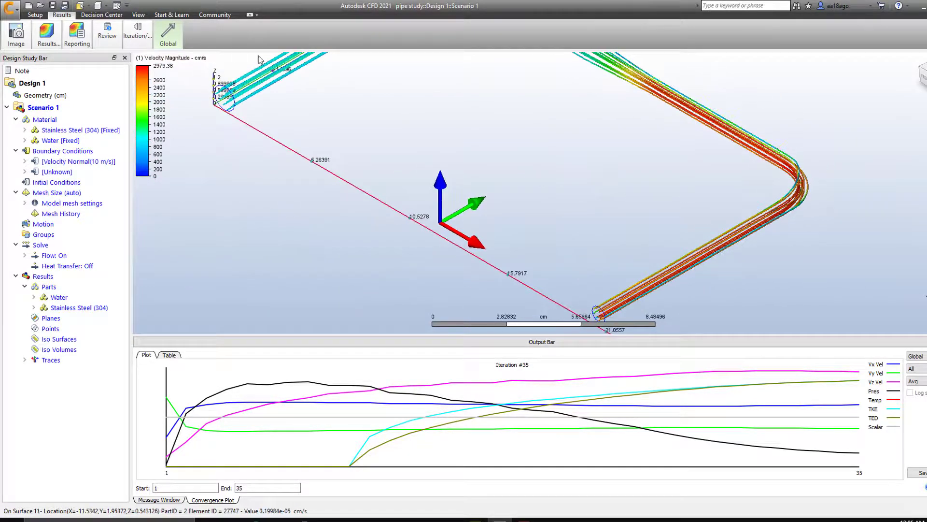
Set the global result to Static Pressure
left_click(173, 37)
left_click(233, 58)
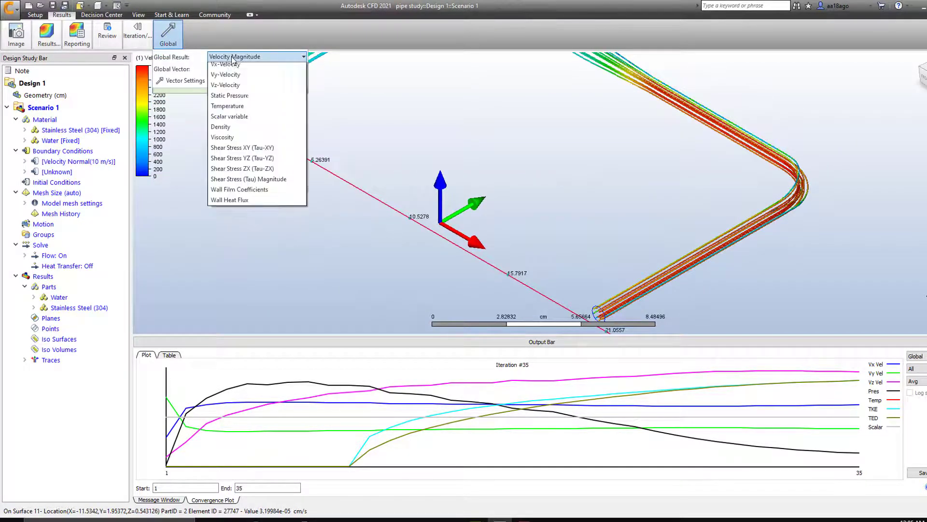
left_click(234, 110)
left_click(410, 179)
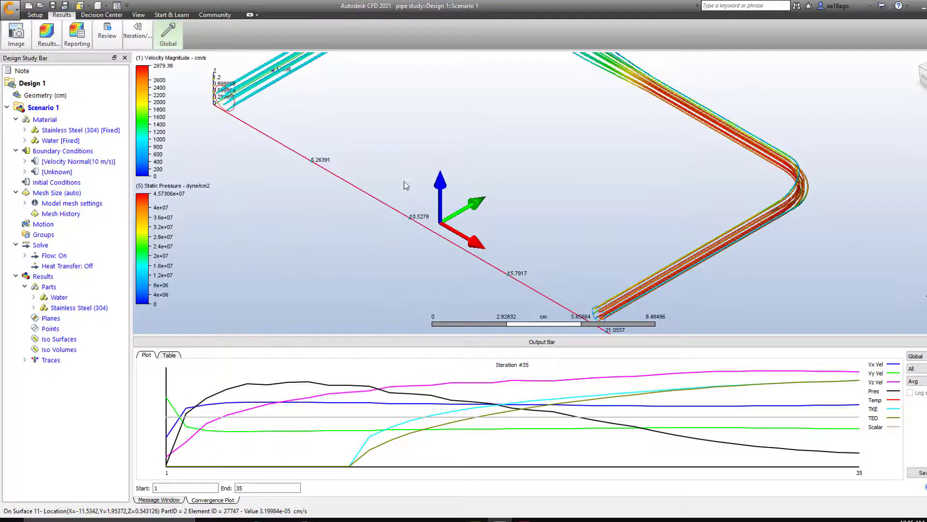
Hide trace Set 2 so its flow traces no longer cover the pipe
middle_click_drag(394, 103, 370, 184)
scroll(408, 186, "down", 2)
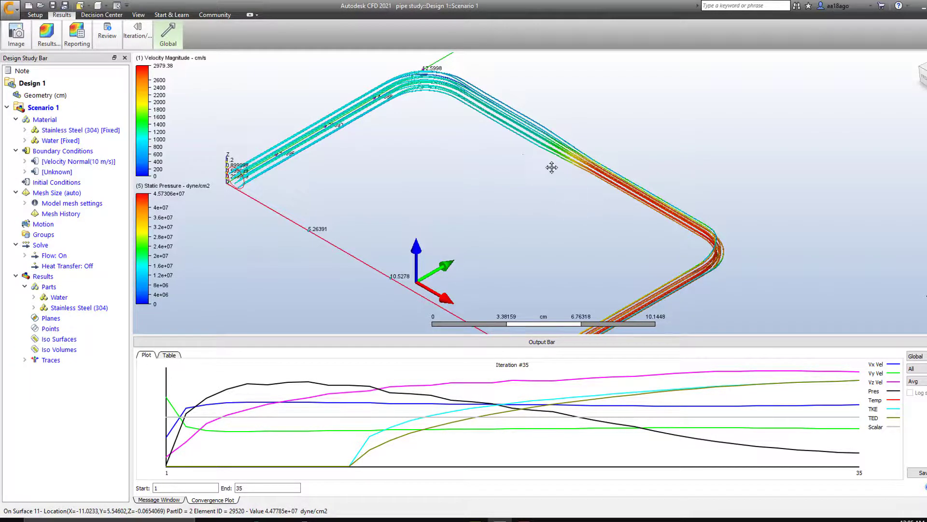
middle_click_drag(552, 167, 528, 120)
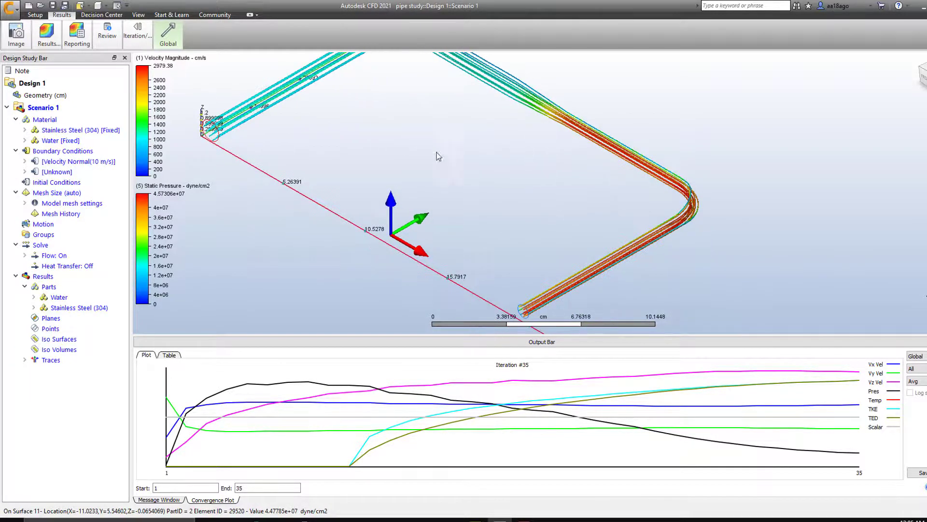
left_click(25, 360)
left_click(42, 382)
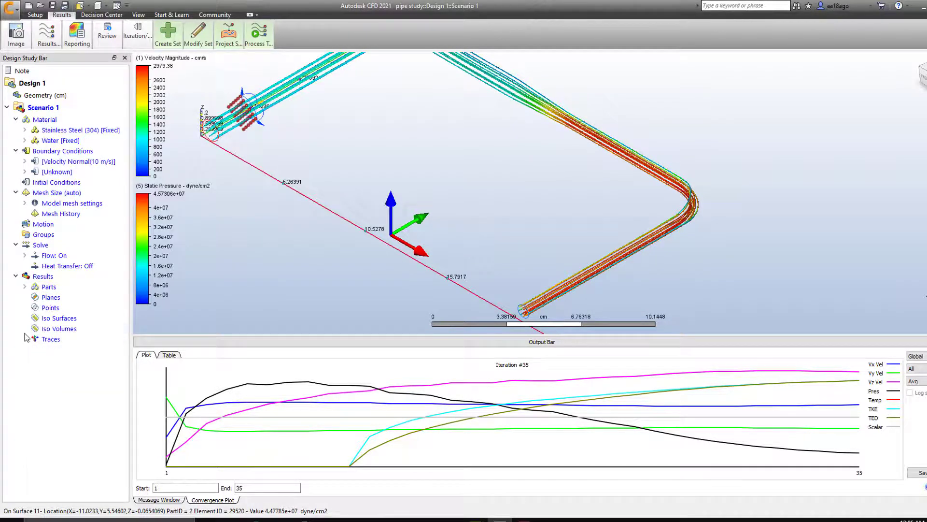
left_click(24, 338)
left_click(43, 360)
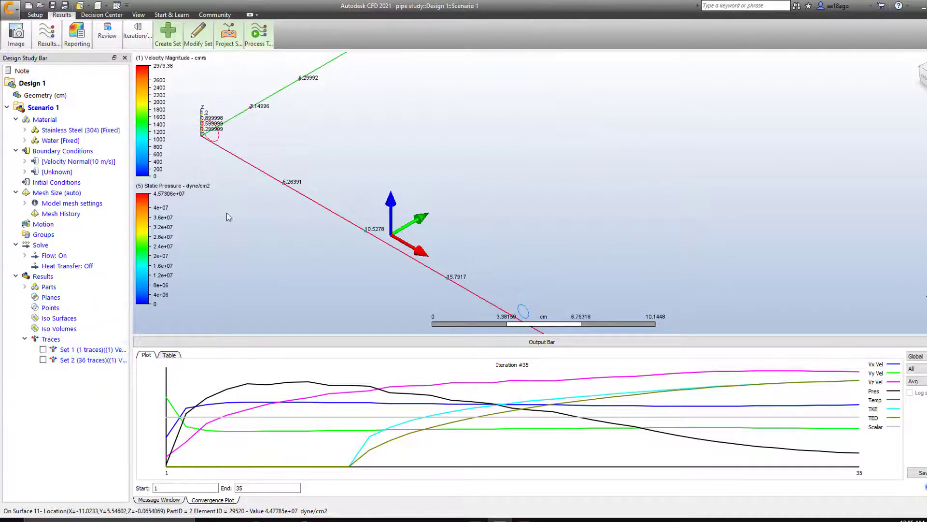
Display the Water result part as shaded to show its static pressure contours
scroll(227, 212, "down", 1)
middle_click_drag(227, 214, 194, 292)
scroll(267, 242, "down", 1)
middle_click_drag(267, 242, 309, 188)
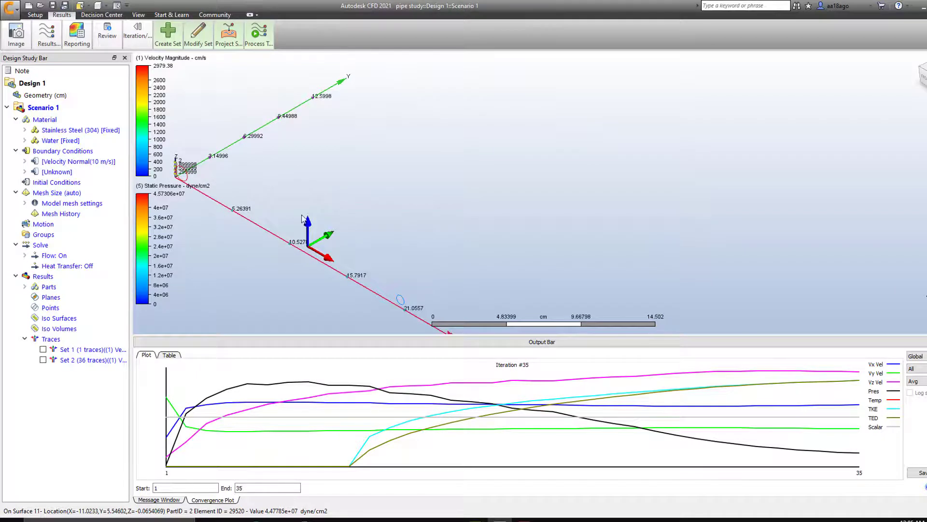
left_click(24, 286)
left_click(51, 297)
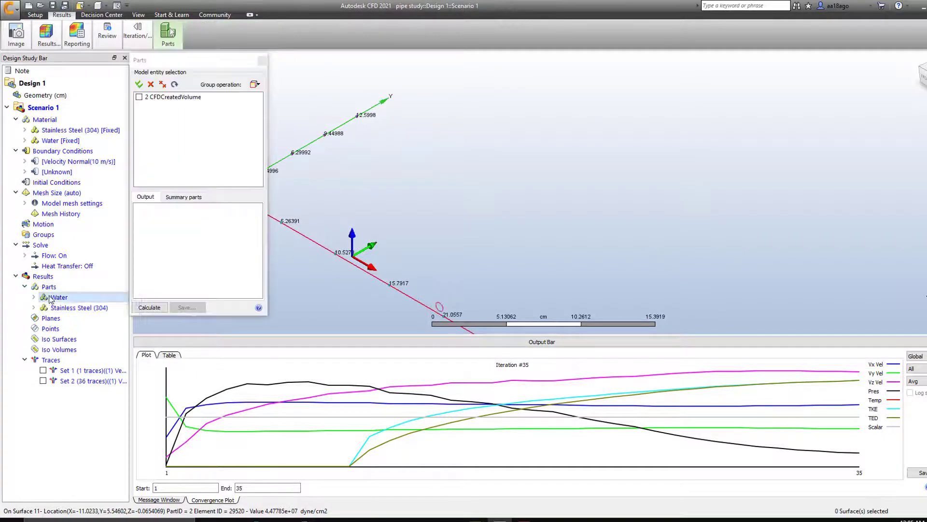
right_click(47, 297)
left_click(63, 314)
right_click(55, 298)
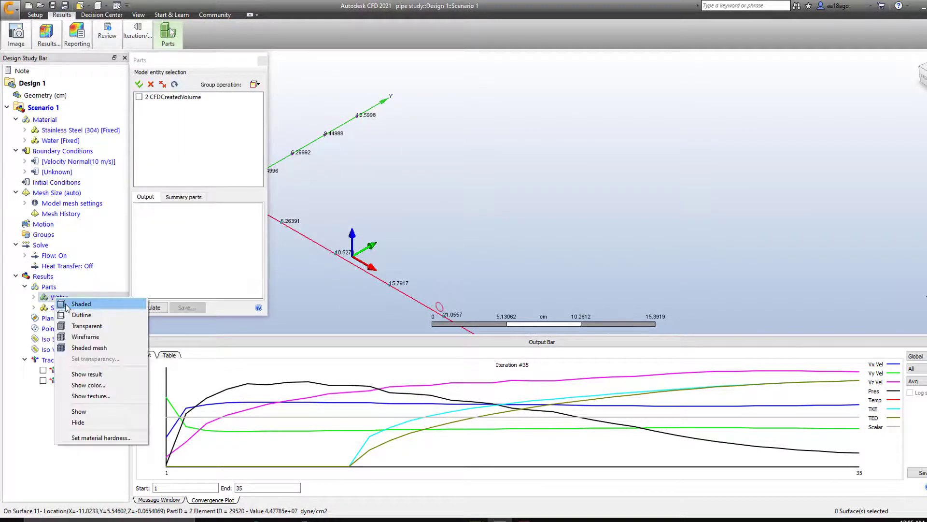
left_click(80, 304)
middle_click_drag(407, 196, 505, 198)
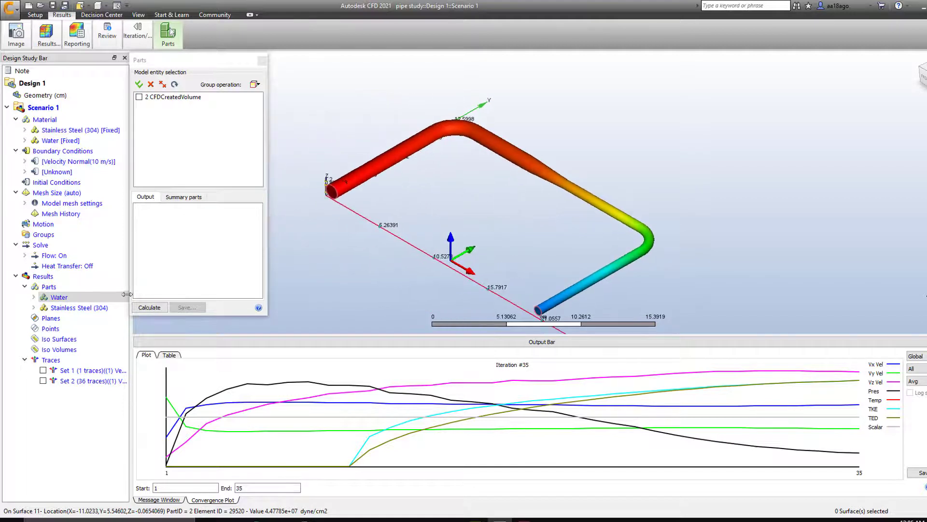
left_click(256, 60)
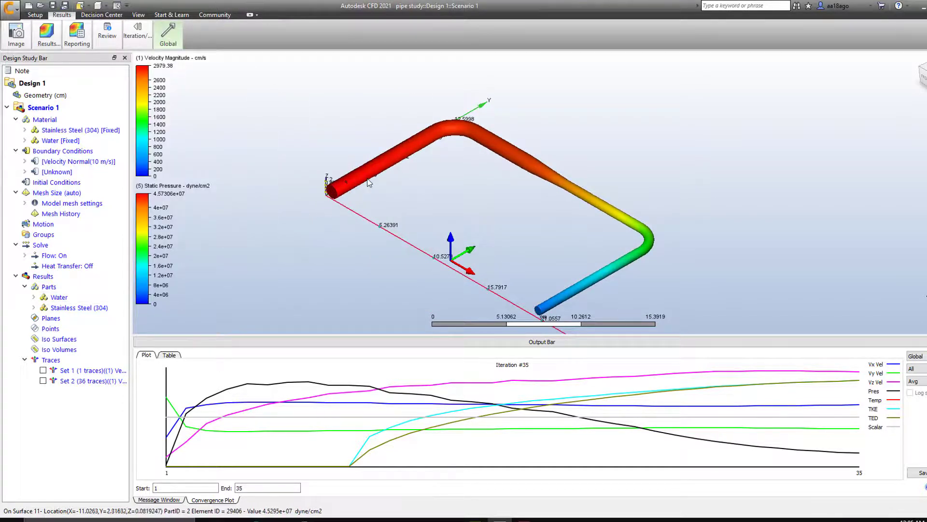
Review the static pressure distribution along the shaded water volume and the available result tools
scroll(471, 201, "down", 3)
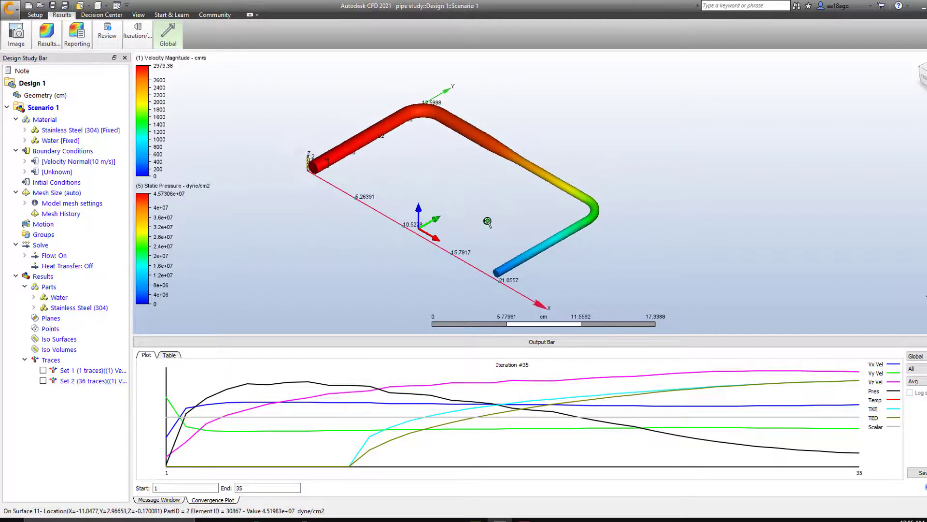
left_click(53, 41)
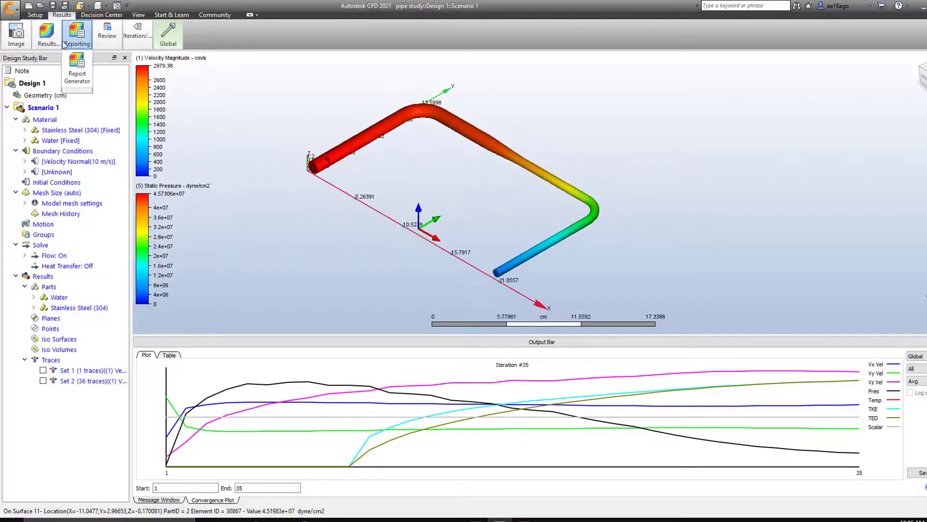
mouse_move(51, 43)
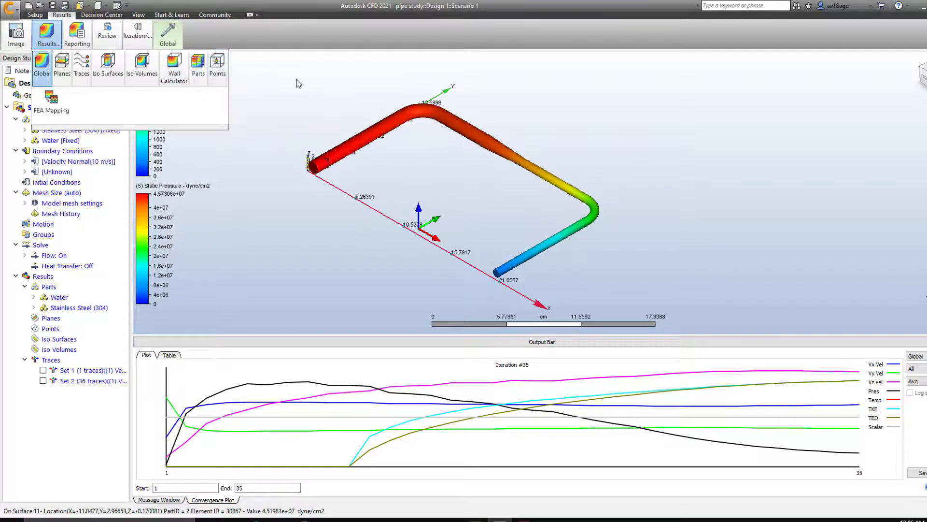
left_click(518, 127)
middle_click_drag(535, 138, 567, 173)
scroll(531, 124, "up", 1)
scroll(551, 150, "down", 1)
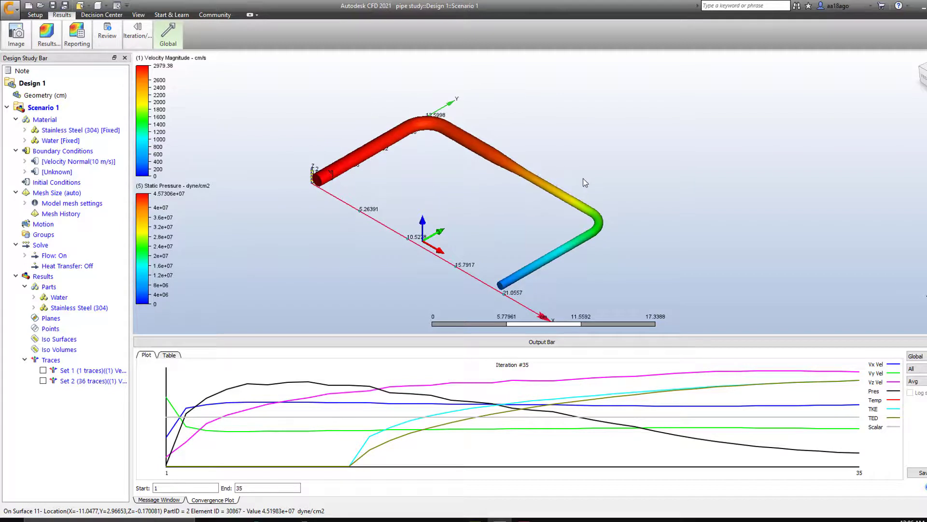